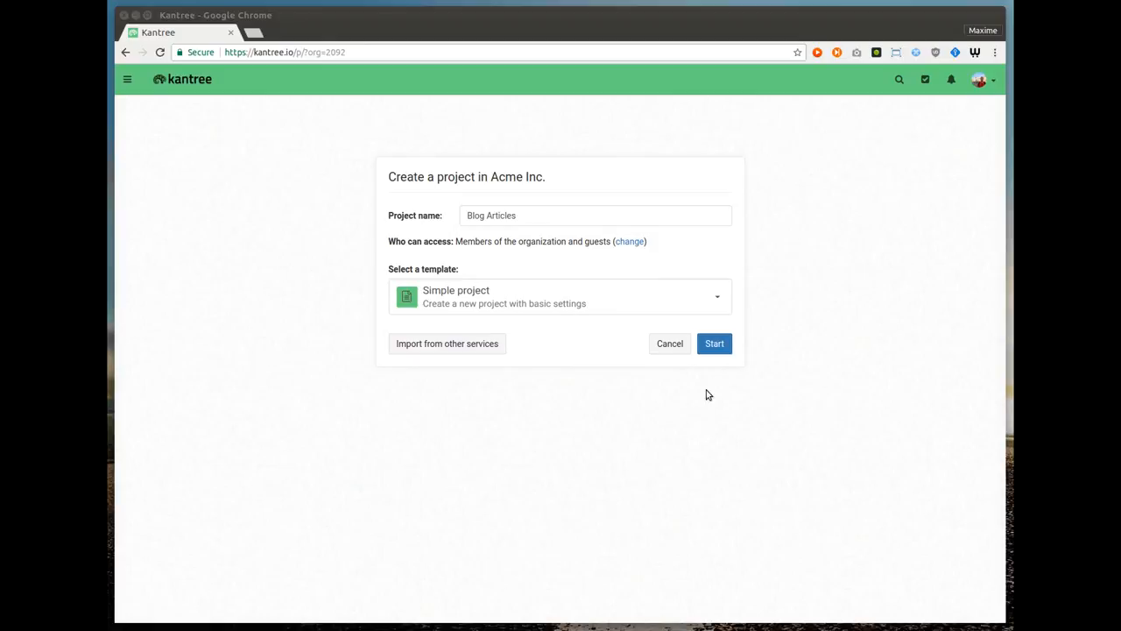
Create the Blog Articles project from the Simple project template and add the lists Ideas, Writing, Reviewing and Published.
left_click(715, 343)
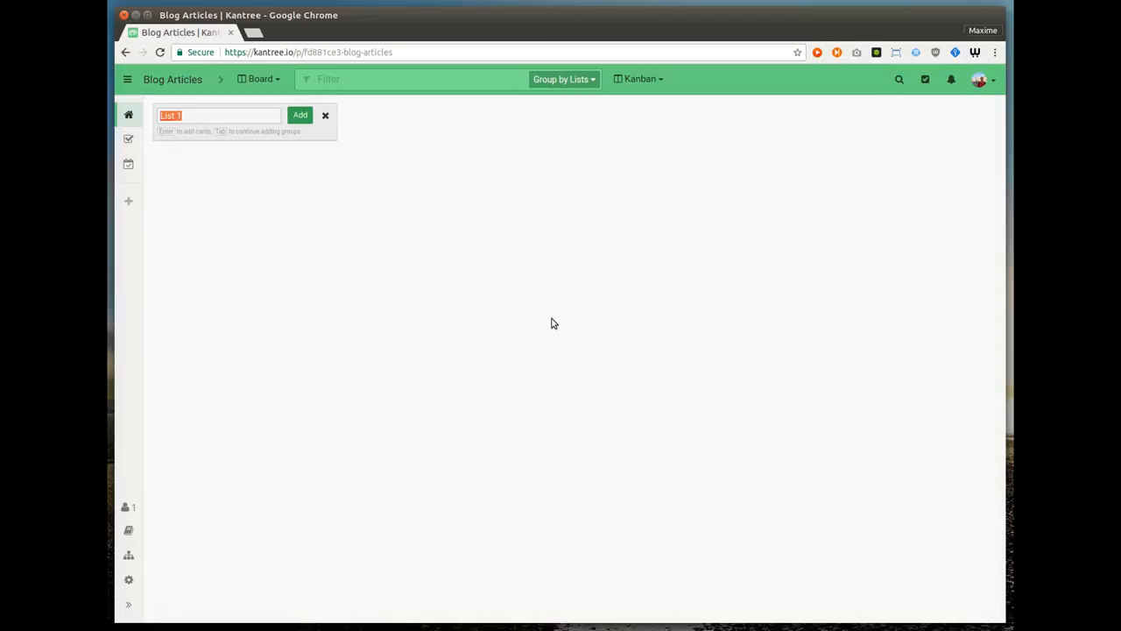
type("Ideas")
key("Return")
type("Writing")
key("Return")
type("Reviewing")
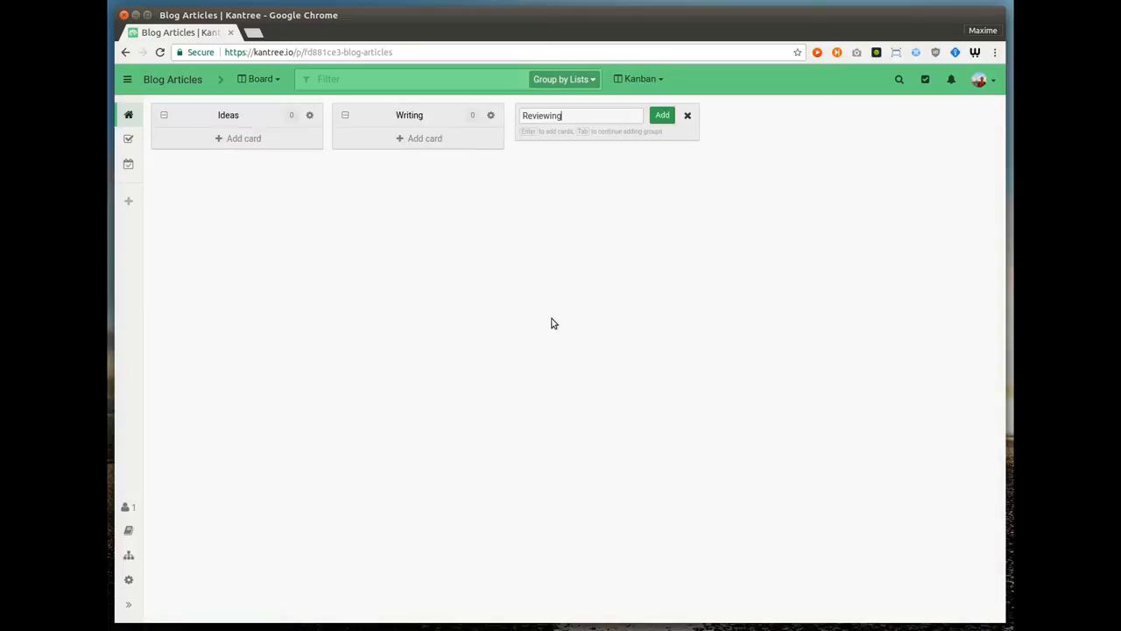
key("Return")
type("Published")
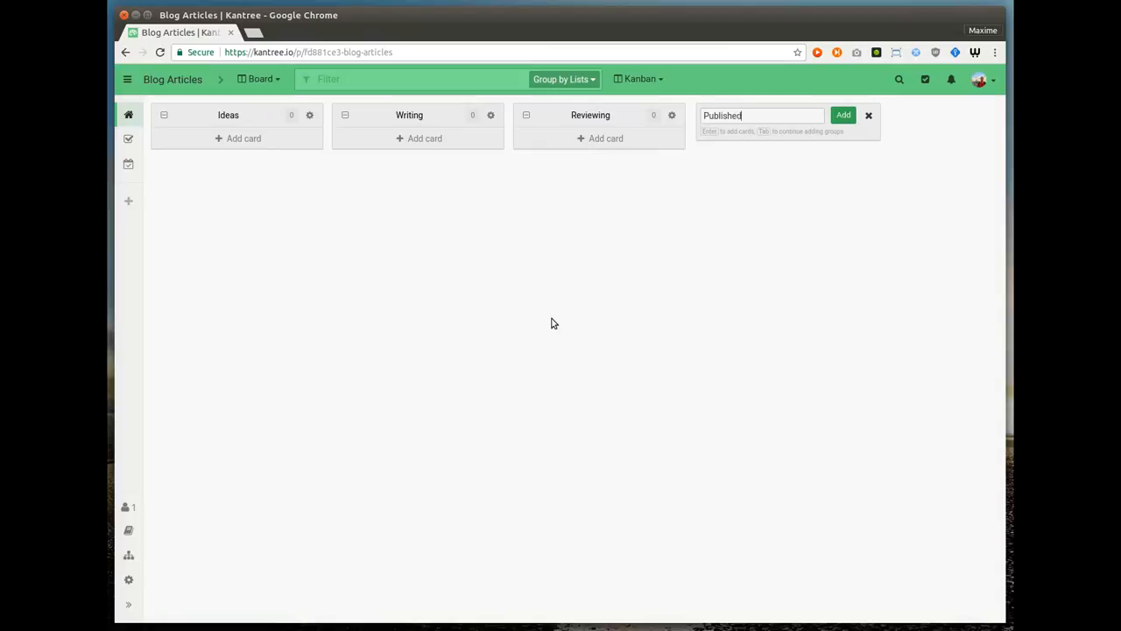
key("Return")
key("Escape")
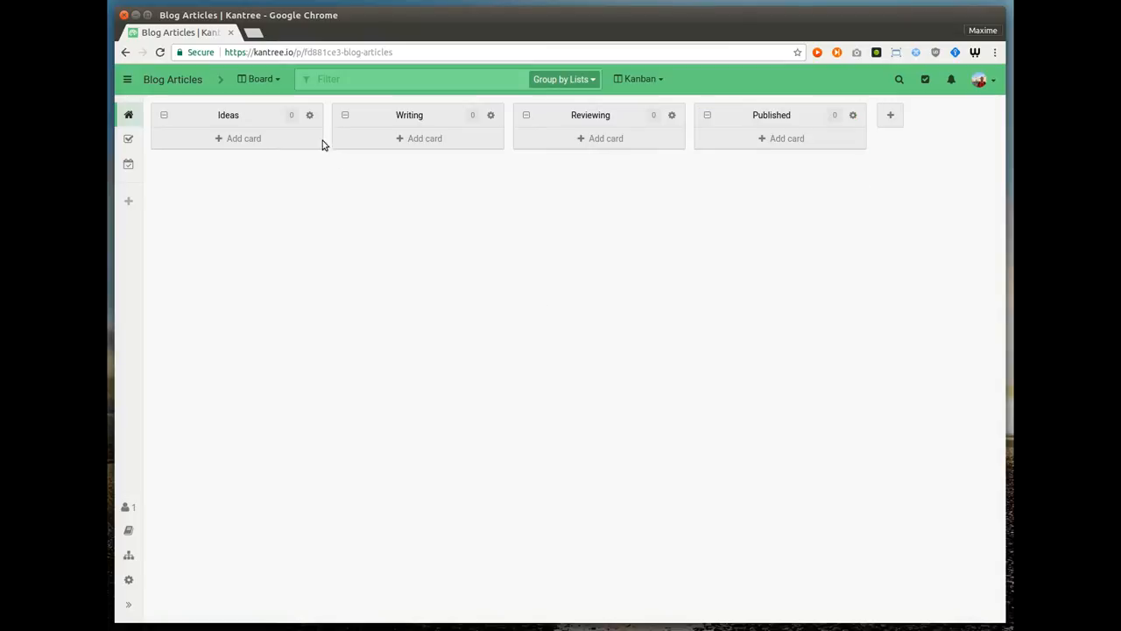
Give the Ideas list the light blue background #a1d4f1 and enable its flow indicator.
left_click(309, 115)
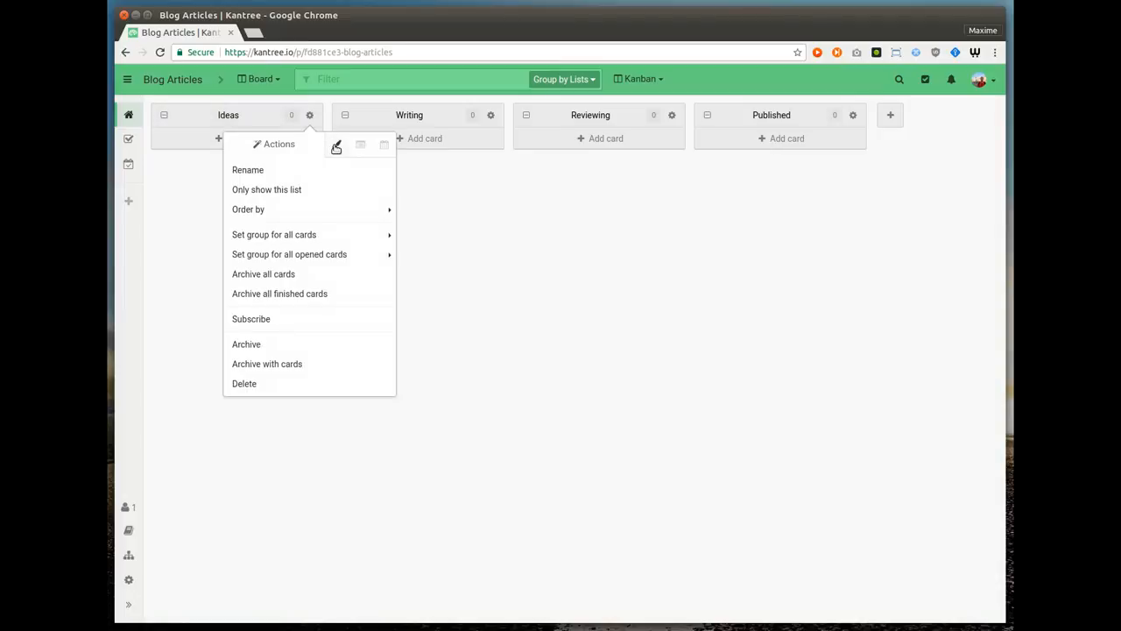
left_click(336, 145)
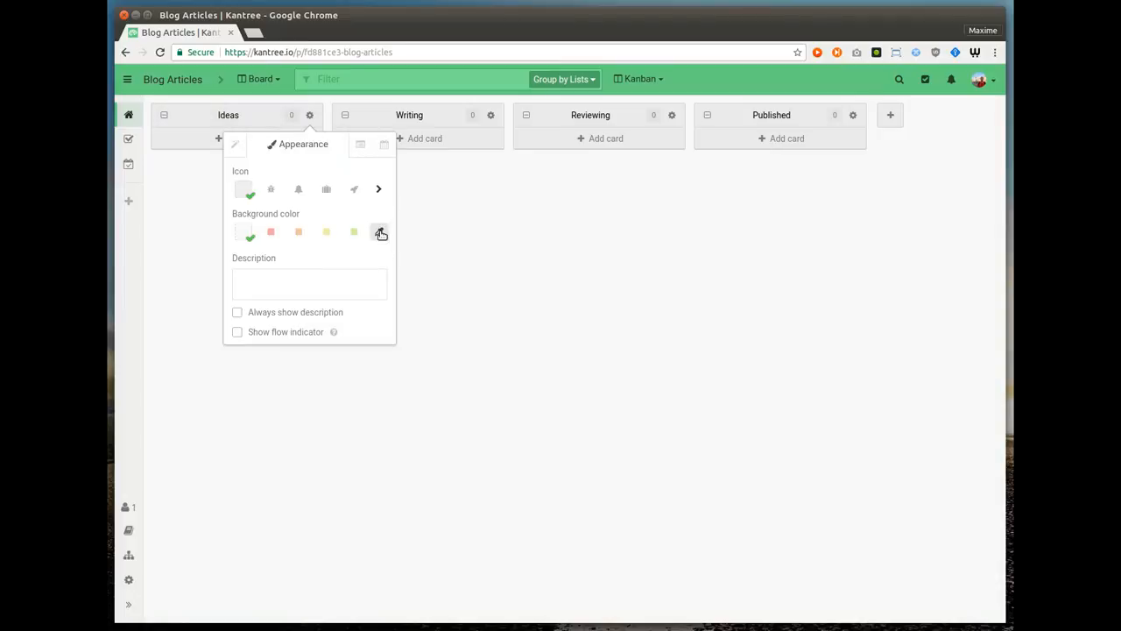
left_click(379, 231)
left_click(317, 169)
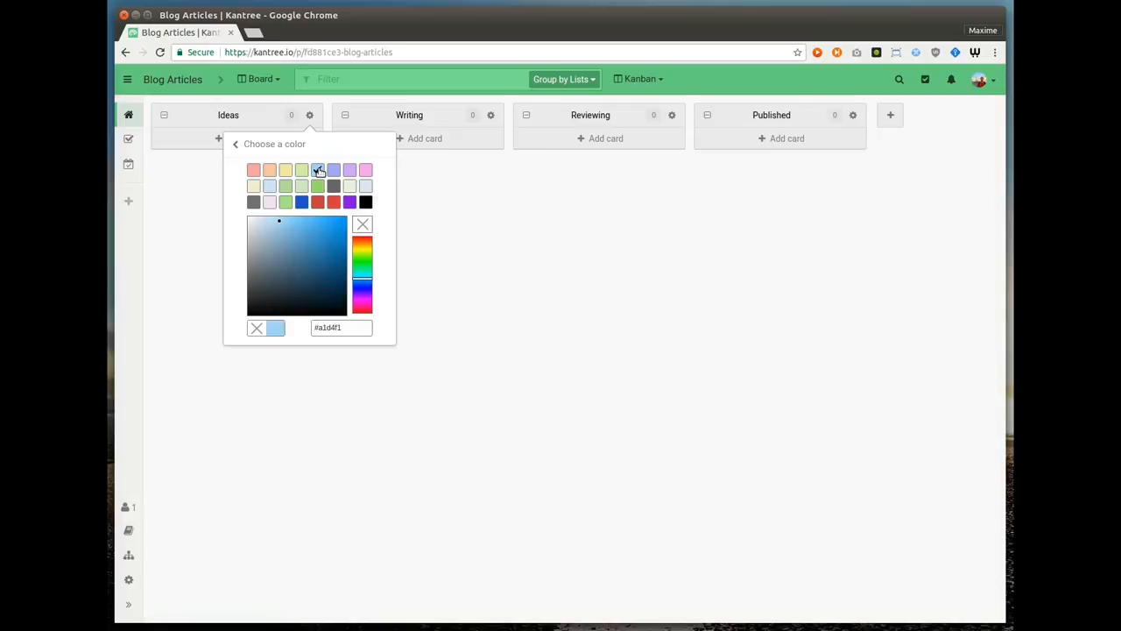
left_click(271, 146)
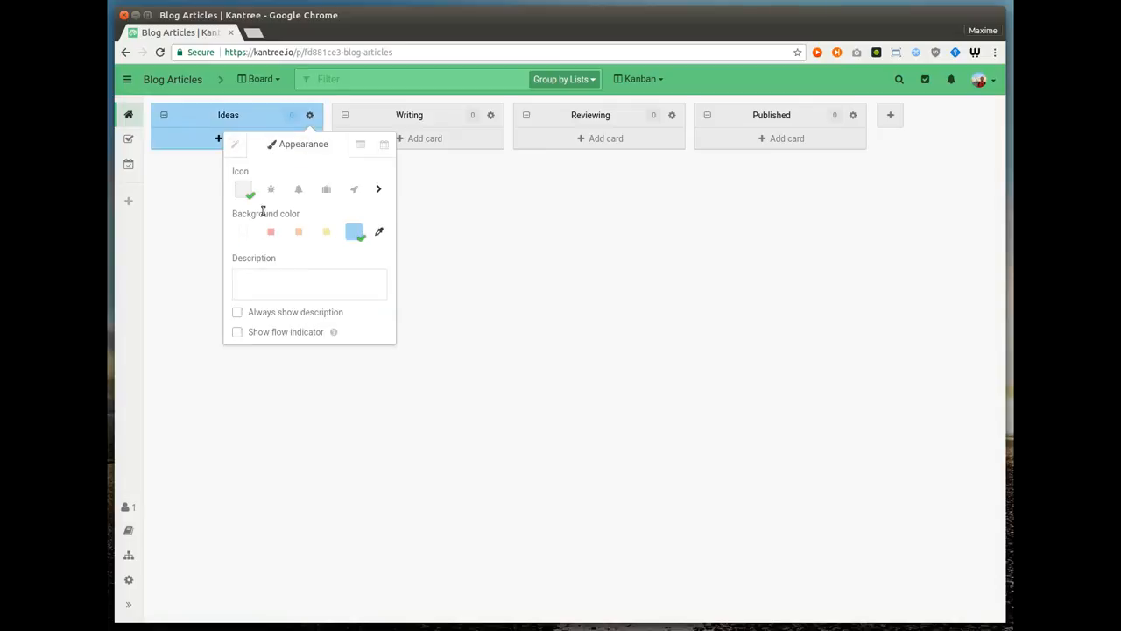
left_click(262, 332)
left_click(627, 193)
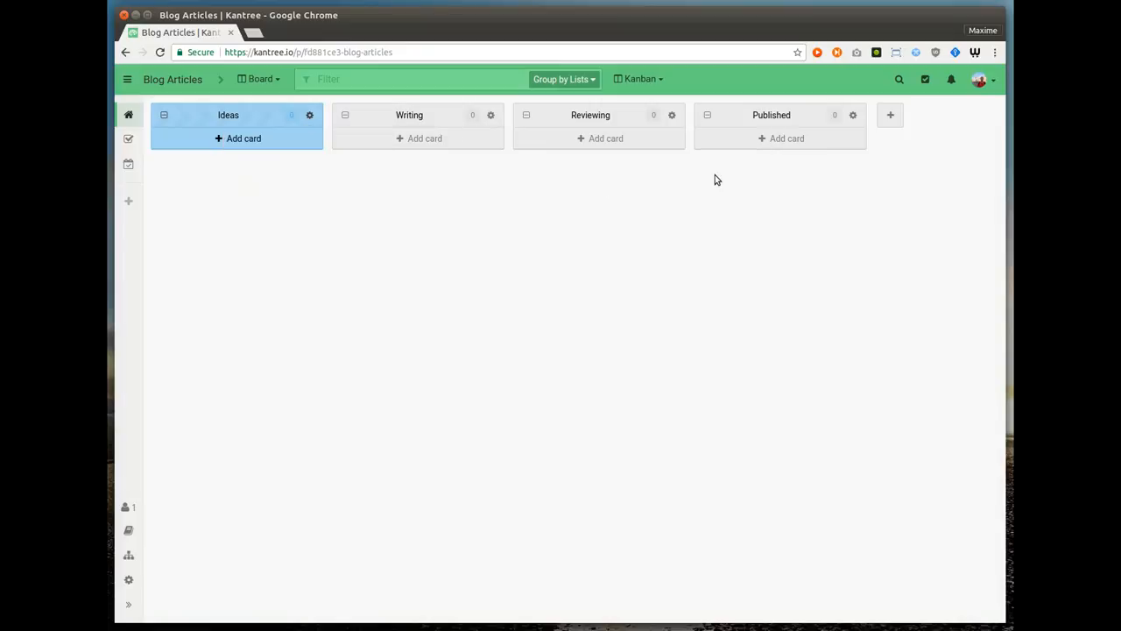
Give the Published list a light green background and a check mark icon.
left_click(854, 115)
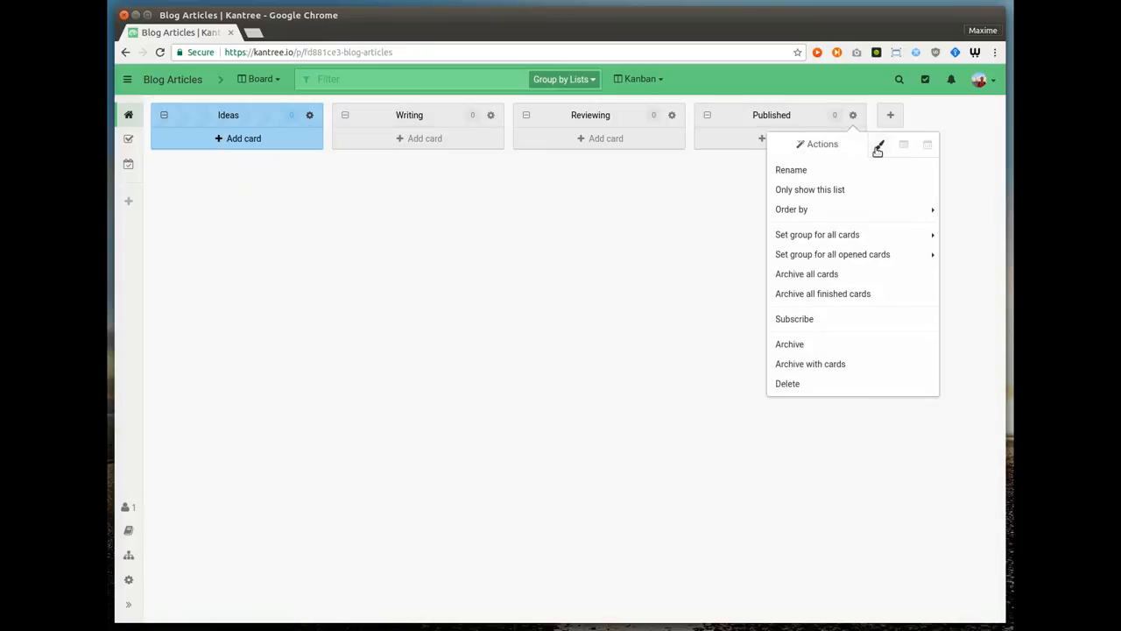
left_click(873, 146)
left_click(897, 232)
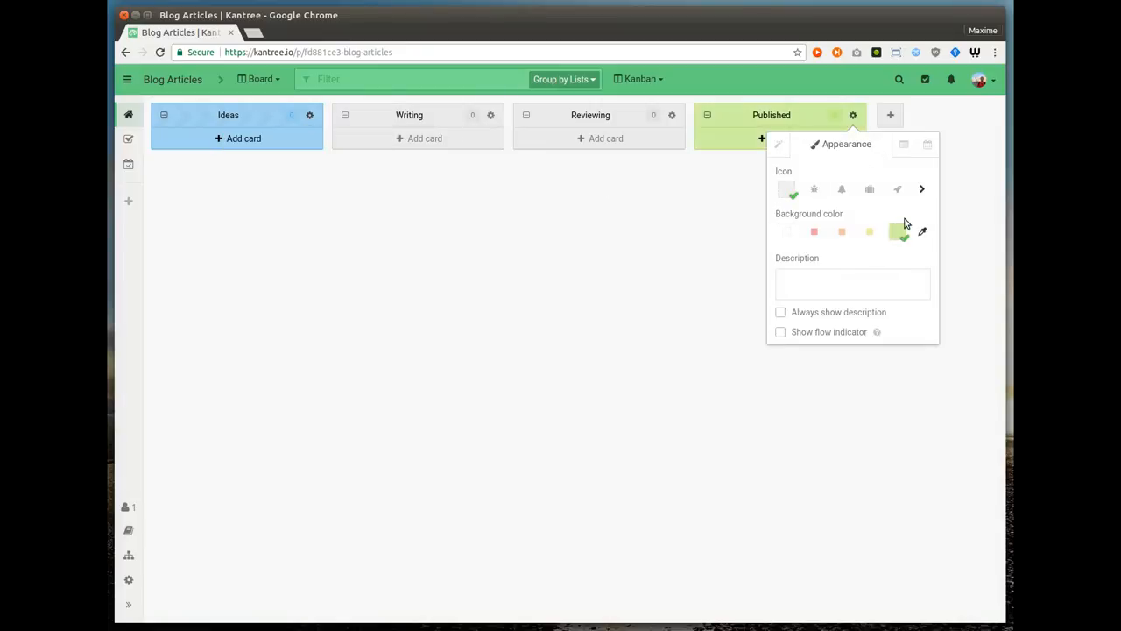
left_click(923, 191)
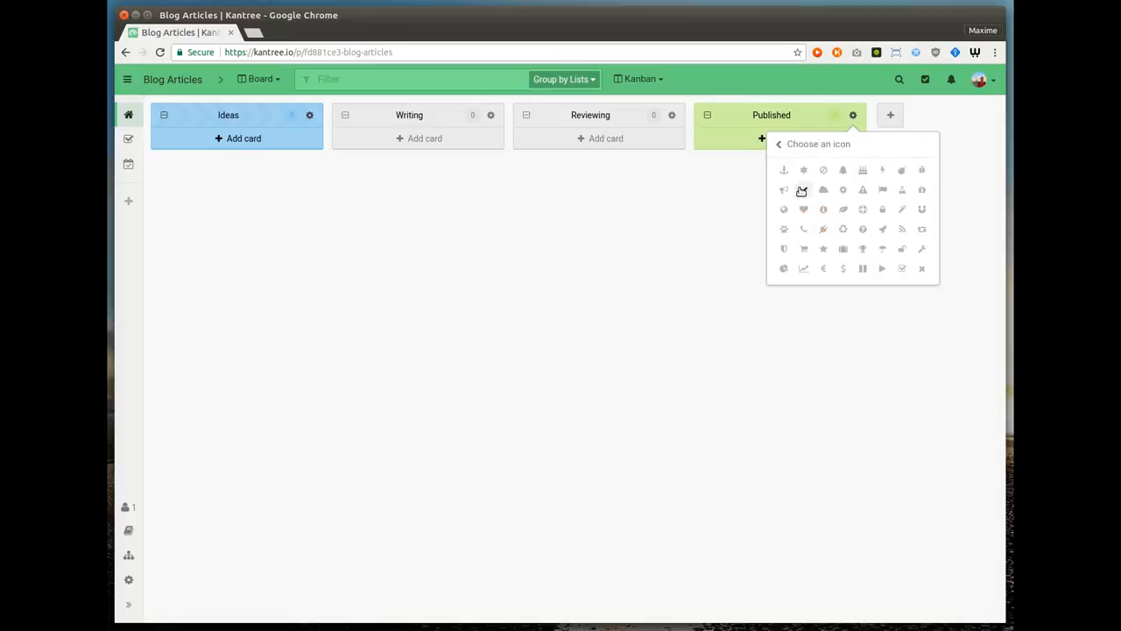
left_click(803, 189)
left_click(674, 253)
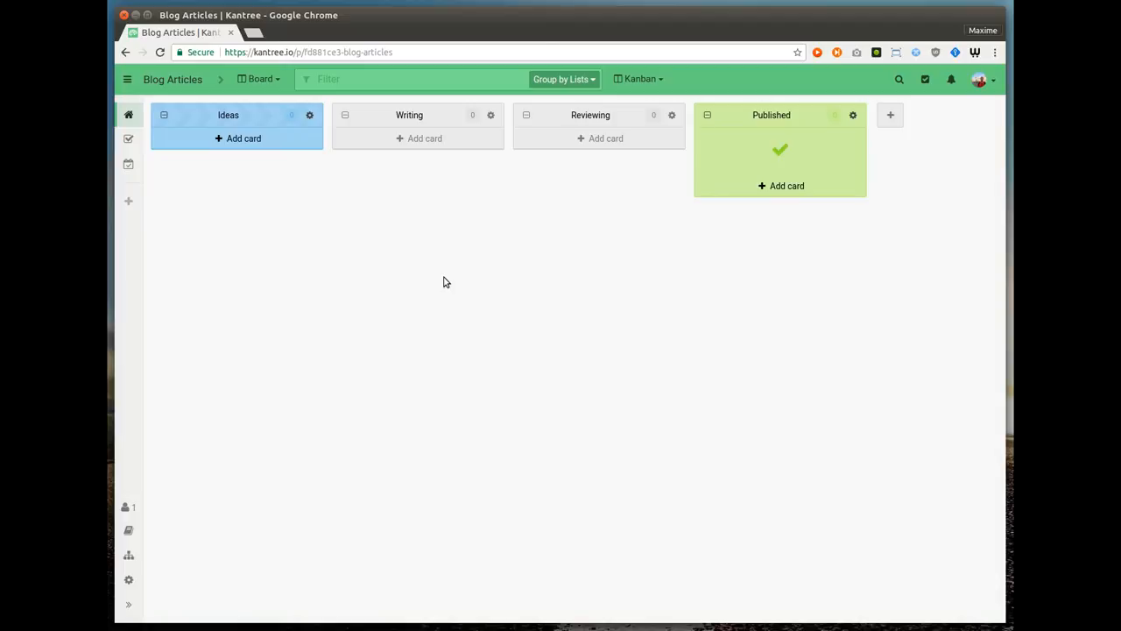
Add the cards "Agile best practices for large teams" and "10 tips to get started with Kantree" to the Ideas list.
left_click(248, 141)
type("A")
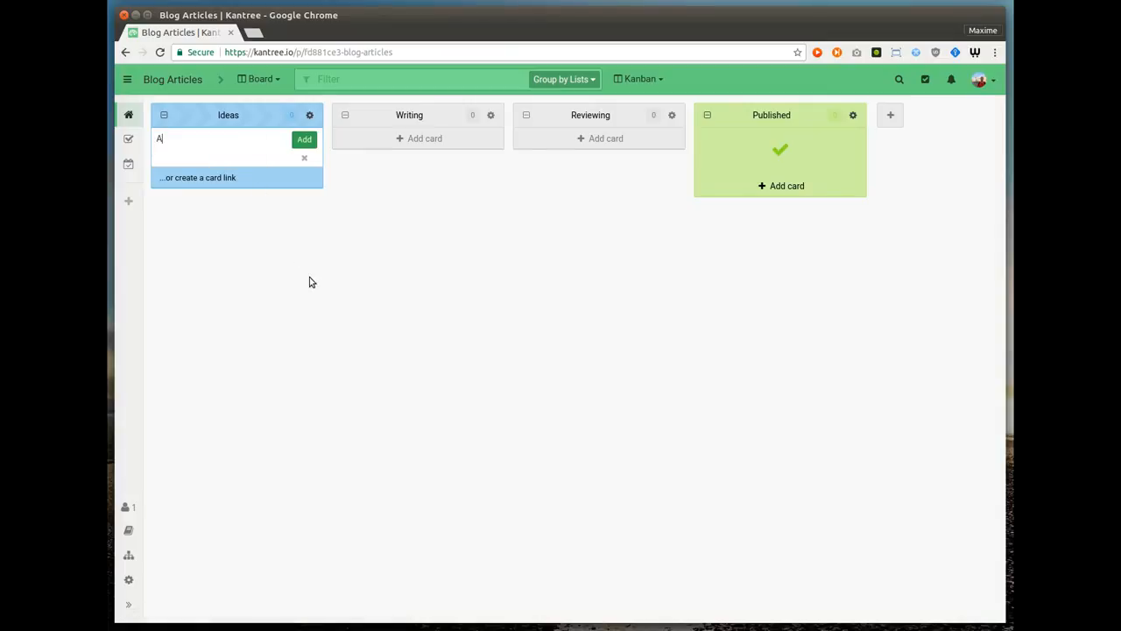
type("gile best practices for large teams")
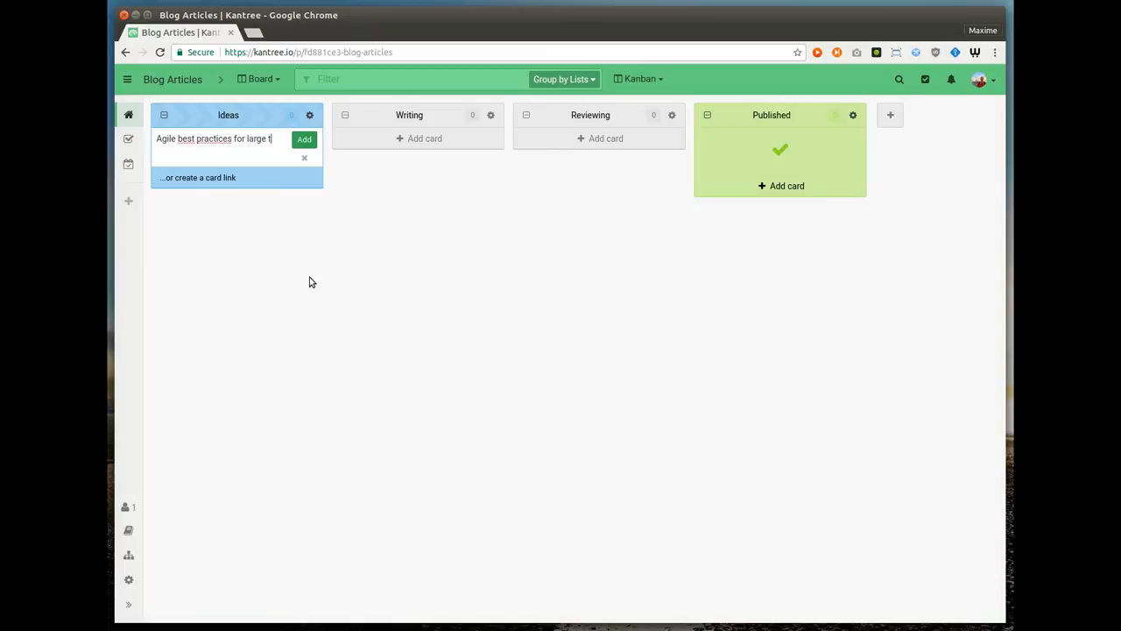
key("Return")
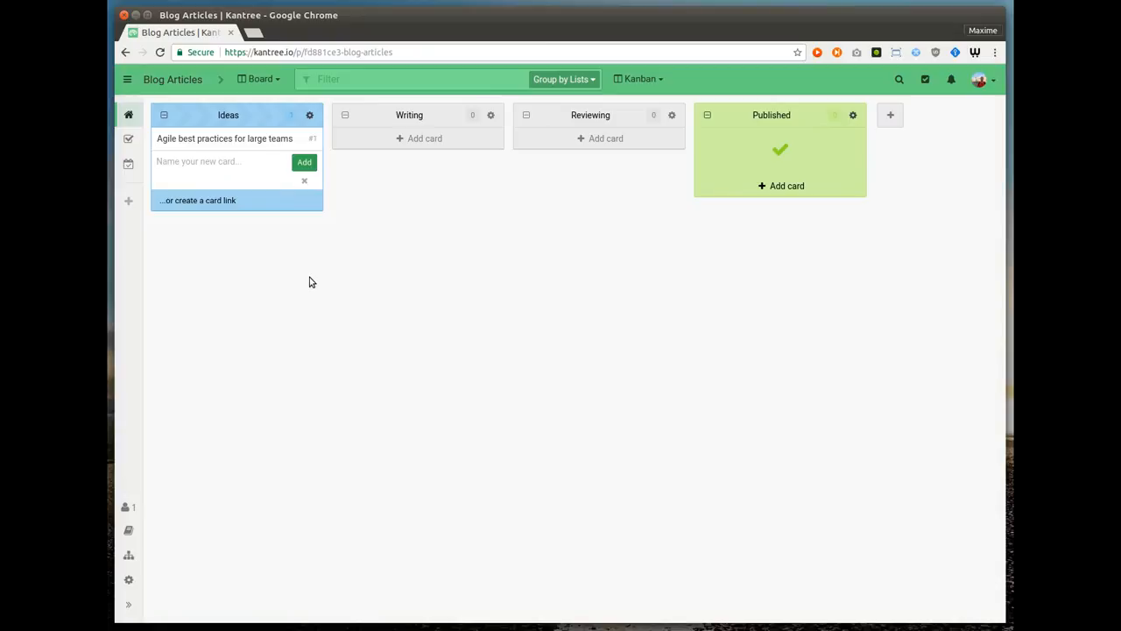
type("10 tips to get started with Kantree")
key("Return")
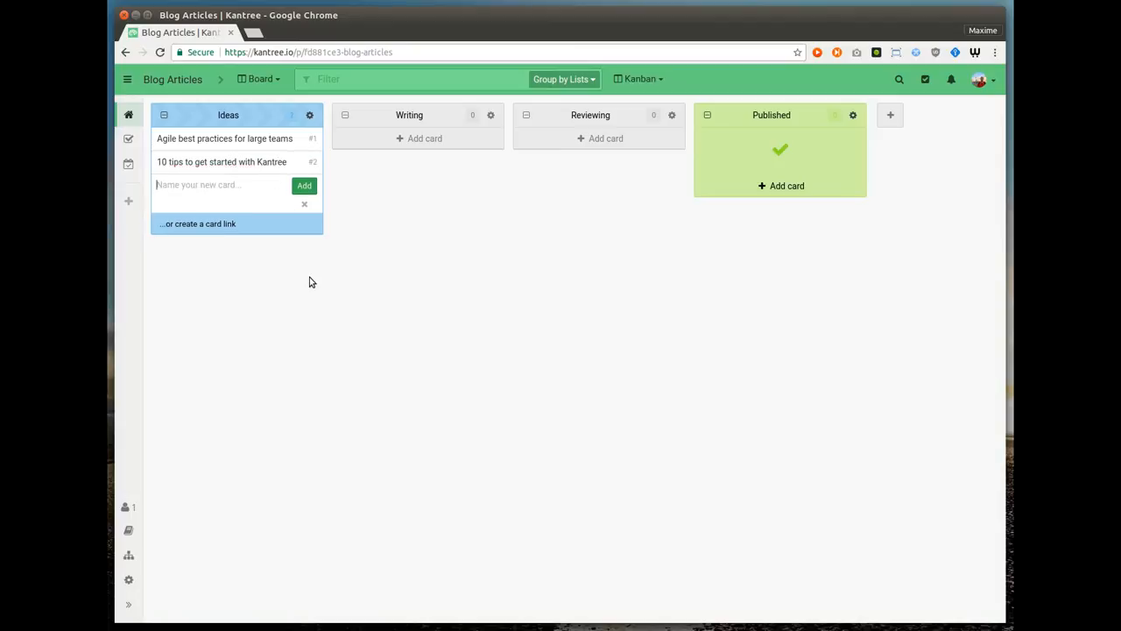
key("Escape")
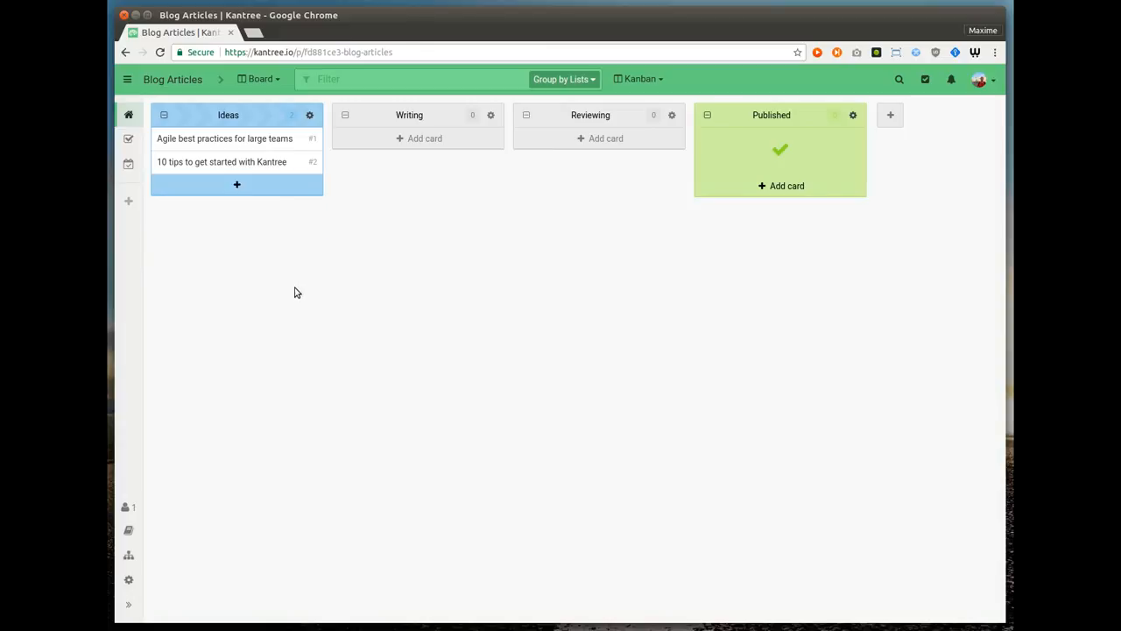
On the card "10 tips to get started with Kantree", rename the Description attribute as Summary and Assignees as Writer.
left_click(276, 166)
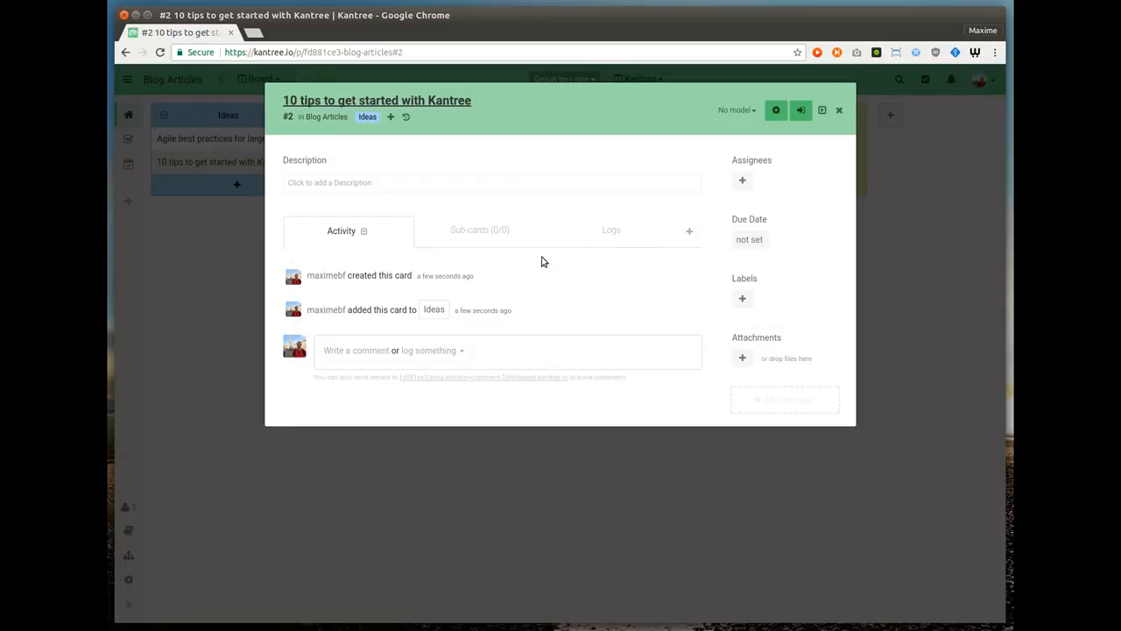
left_click(316, 167)
left_click_drag(333, 163, 249, 159)
type("Summary")
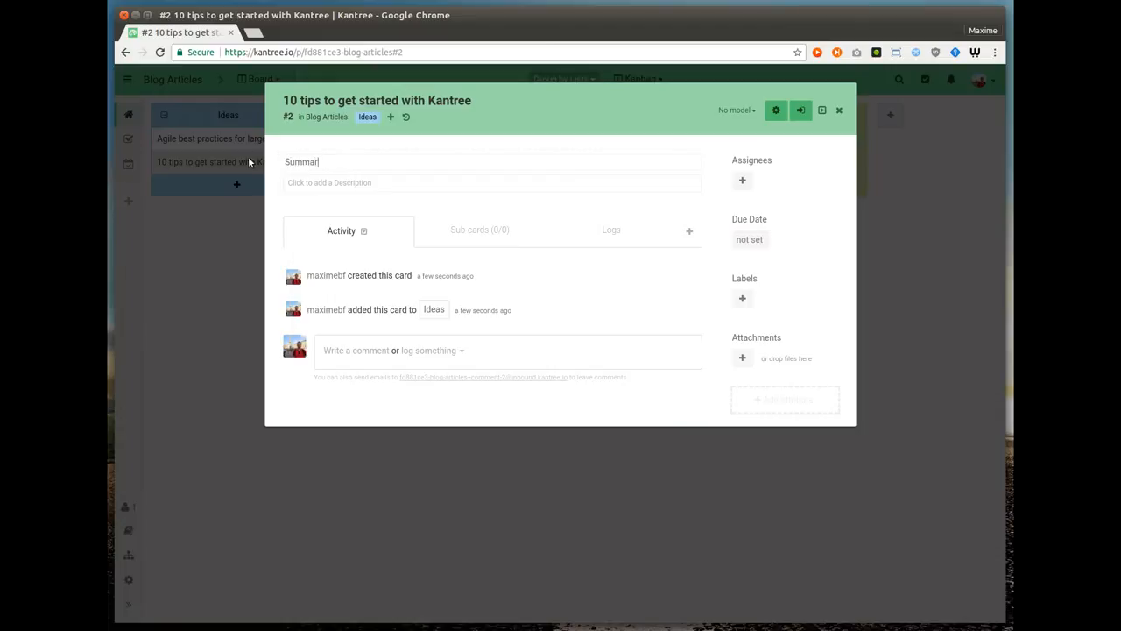
left_click(764, 161)
double_click(764, 162)
type("Writer")
key("Return")
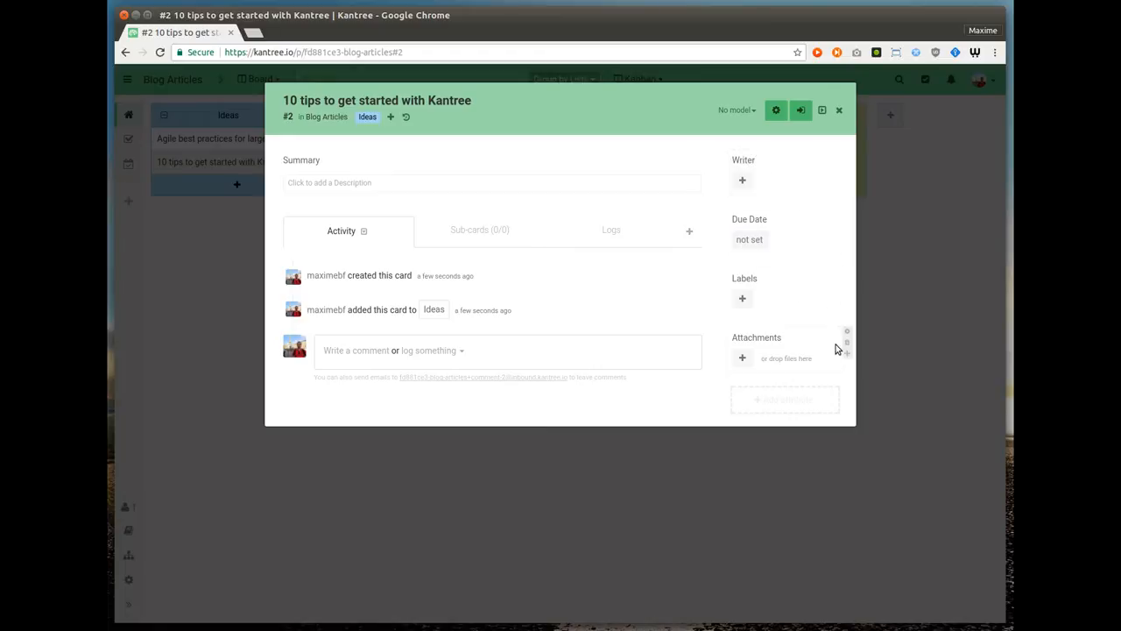
Move the Attachments attribute beneath Summary, and add a Members attribute named Reviewer directly below Writer.
left_click_drag(846, 355, 371, 219)
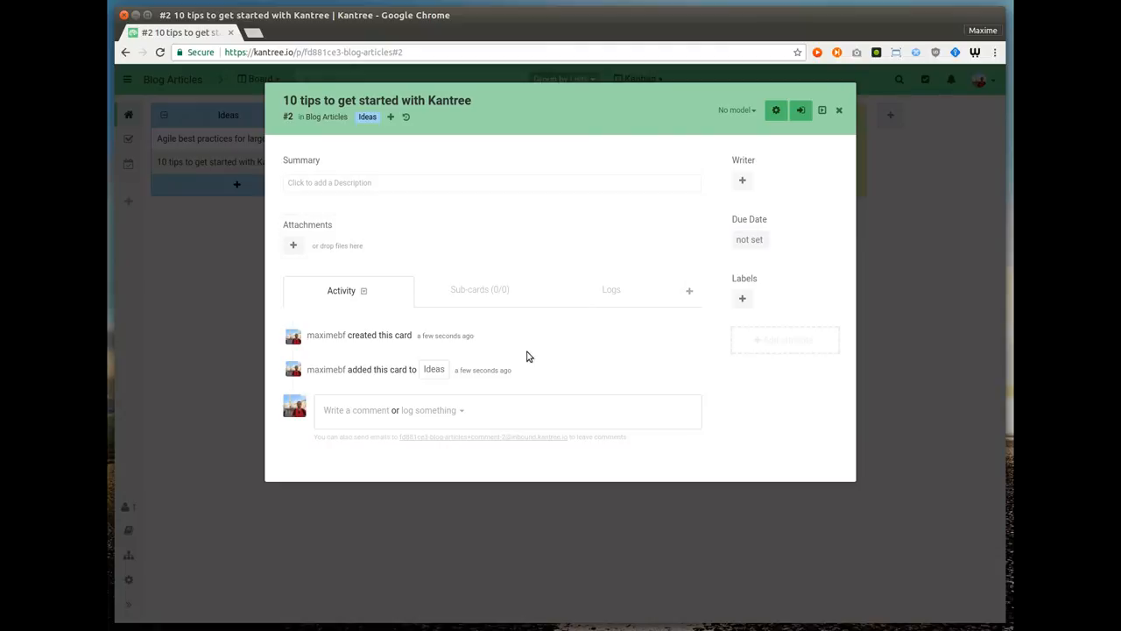
left_click(759, 339)
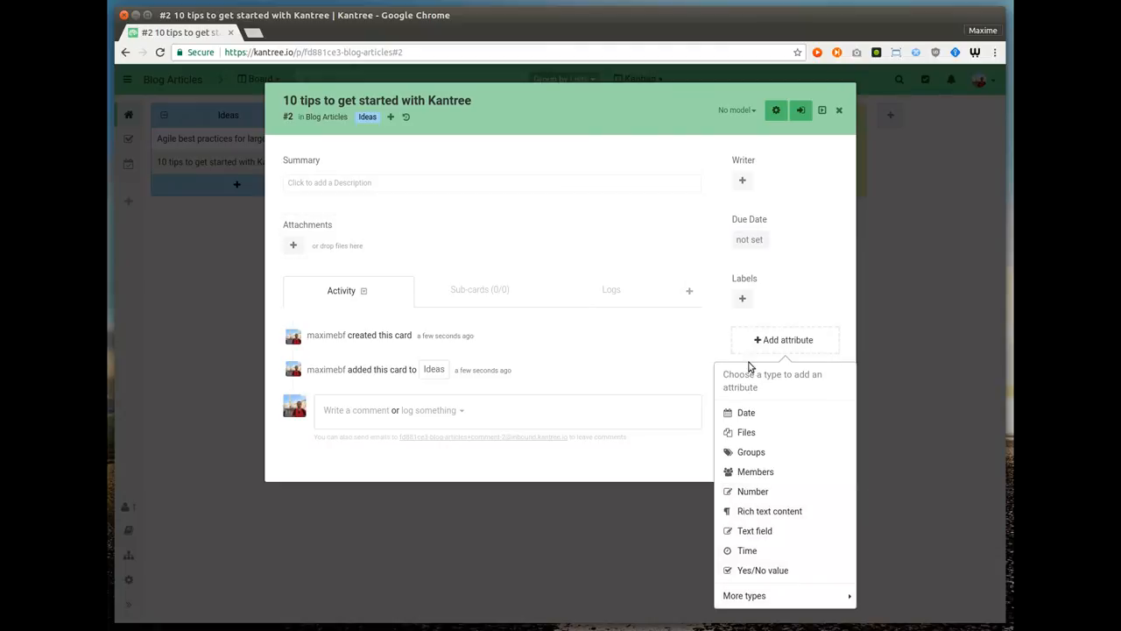
left_click(749, 470)
double_click(751, 339)
left_click_drag(787, 340, 711, 338)
type("Reviewer")
key("Return")
left_click_drag(843, 353, 831, 225)
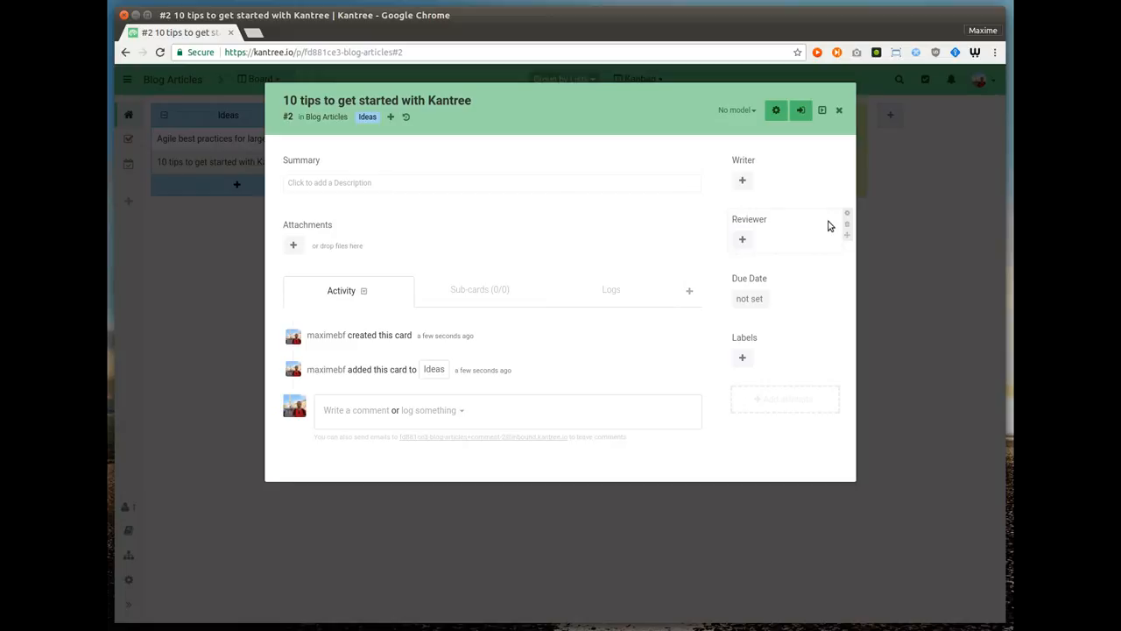
Save "10 tips for beginners" as the card's Summary, with the word "beginners" in bold.
left_click(393, 185)
type("10 ti")
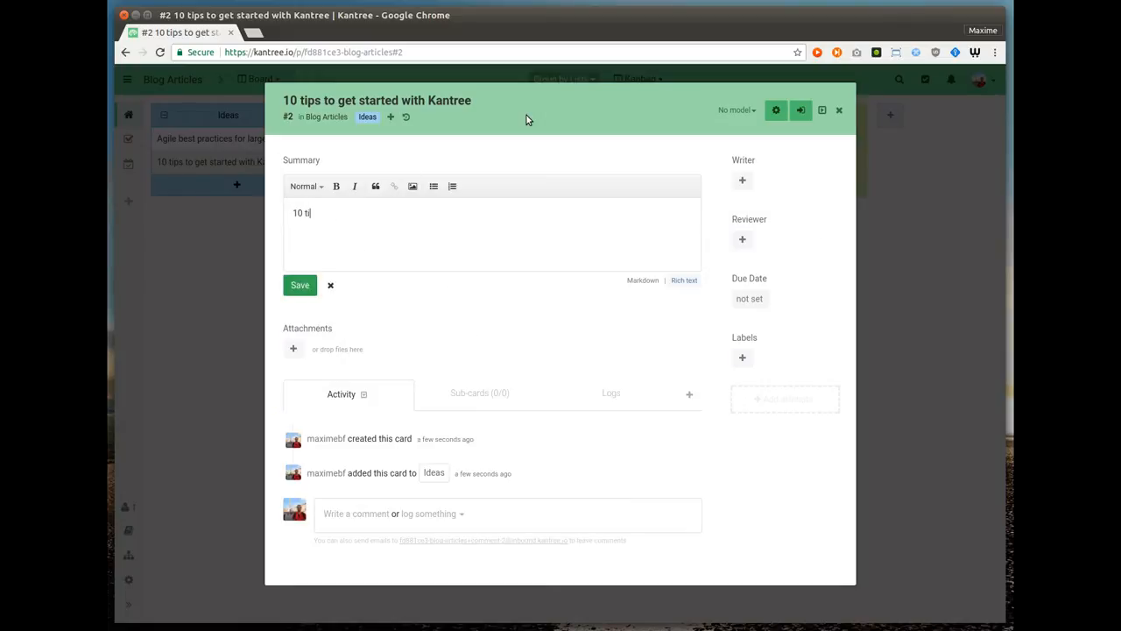
type("ps for beginners")
double_click(351, 211)
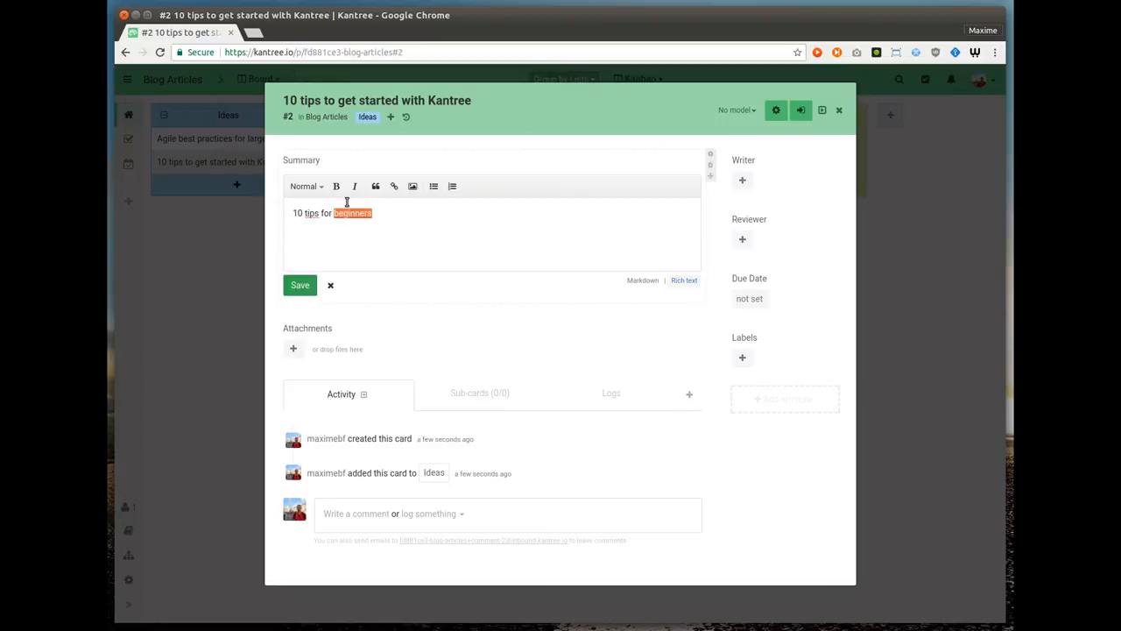
left_click(336, 187)
left_click(300, 285)
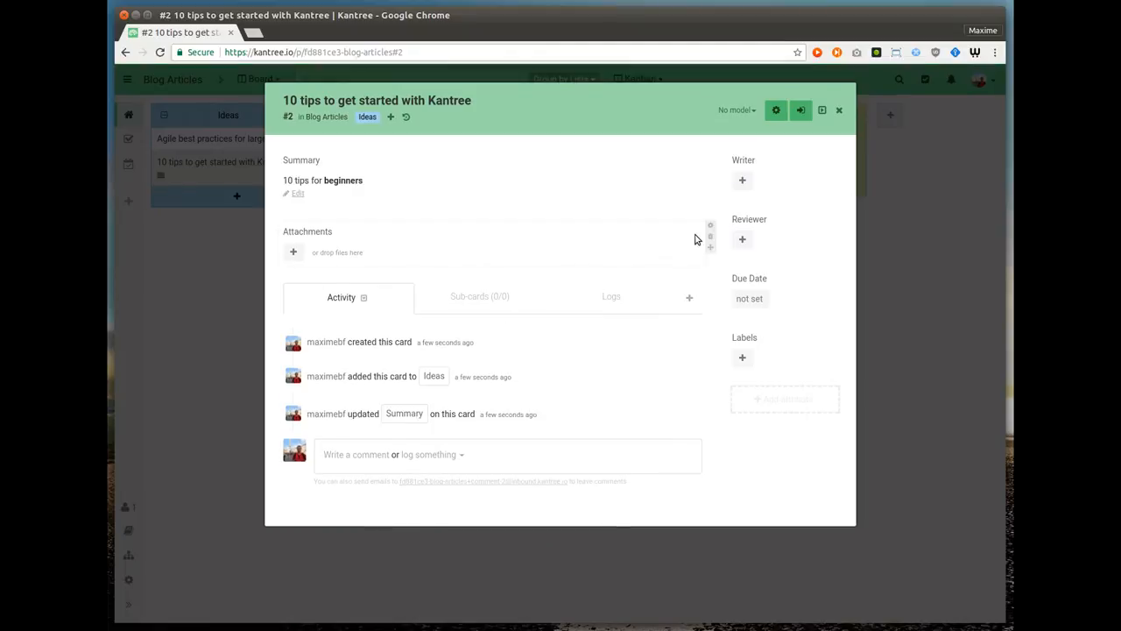
Assign the project member as the card's Writer and set the due date to July 31, 2017.
left_click(743, 181)
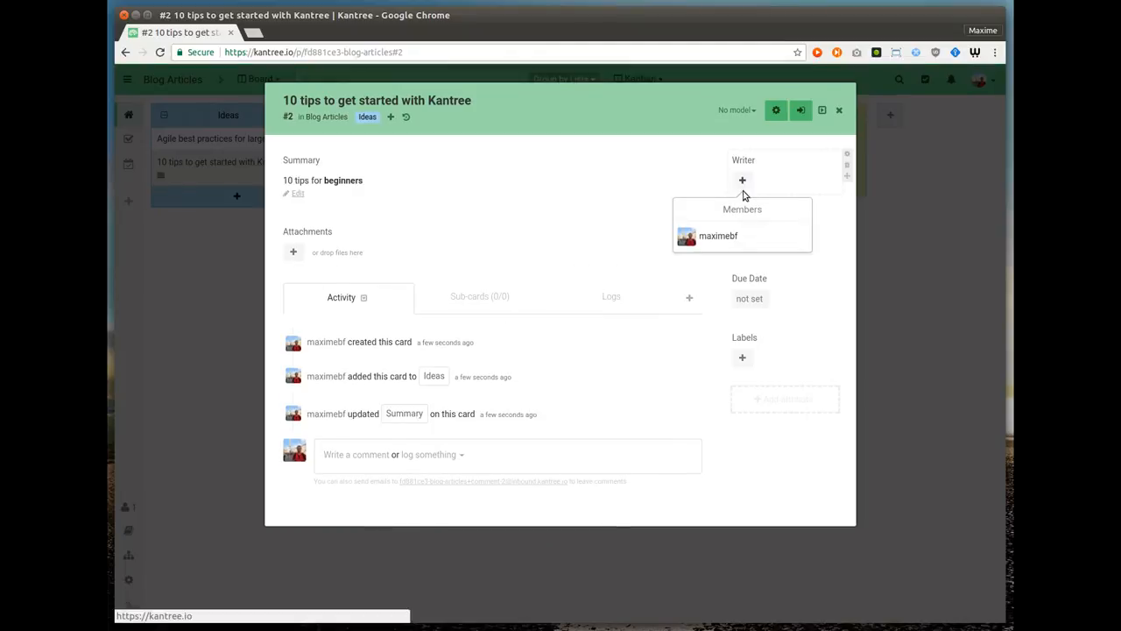
left_click(726, 236)
left_click(742, 300)
left_click(622, 516)
left_click(622, 516)
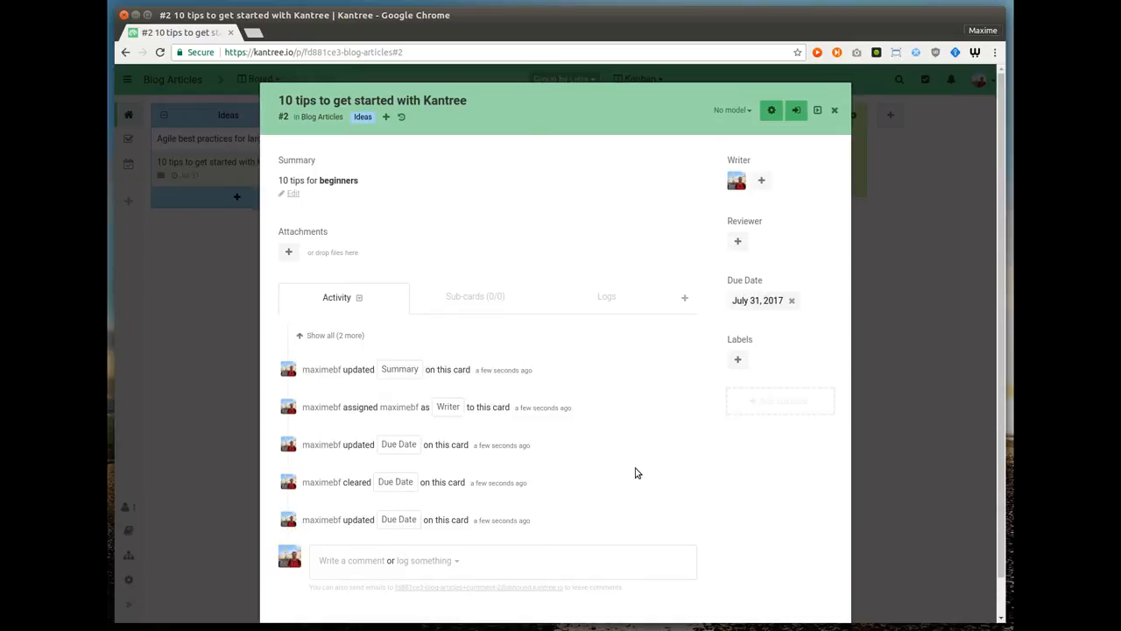
Add a like/dislike button attribute named Vote to the card and cast a like on it.
scroll(715, 403, "down", 1)
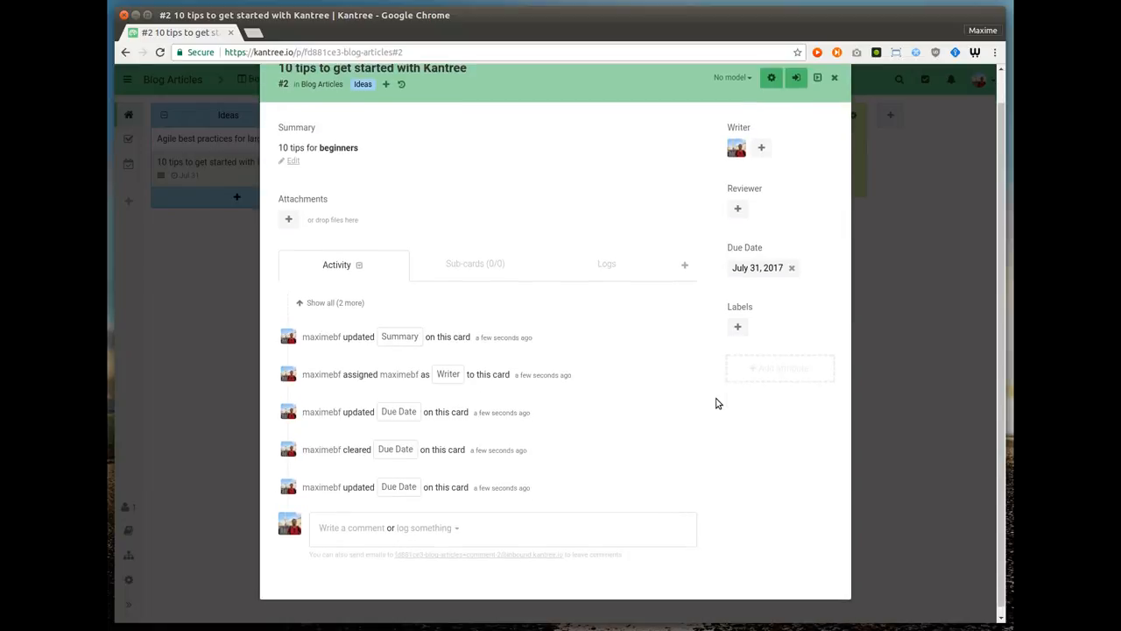
left_click(753, 369)
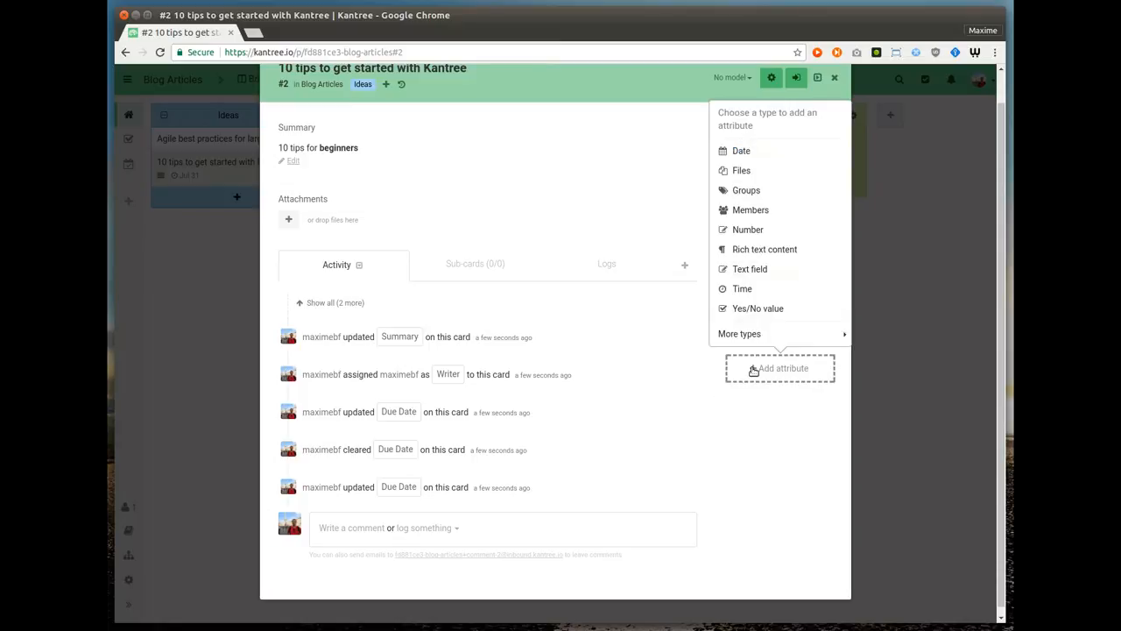
left_click(753, 337)
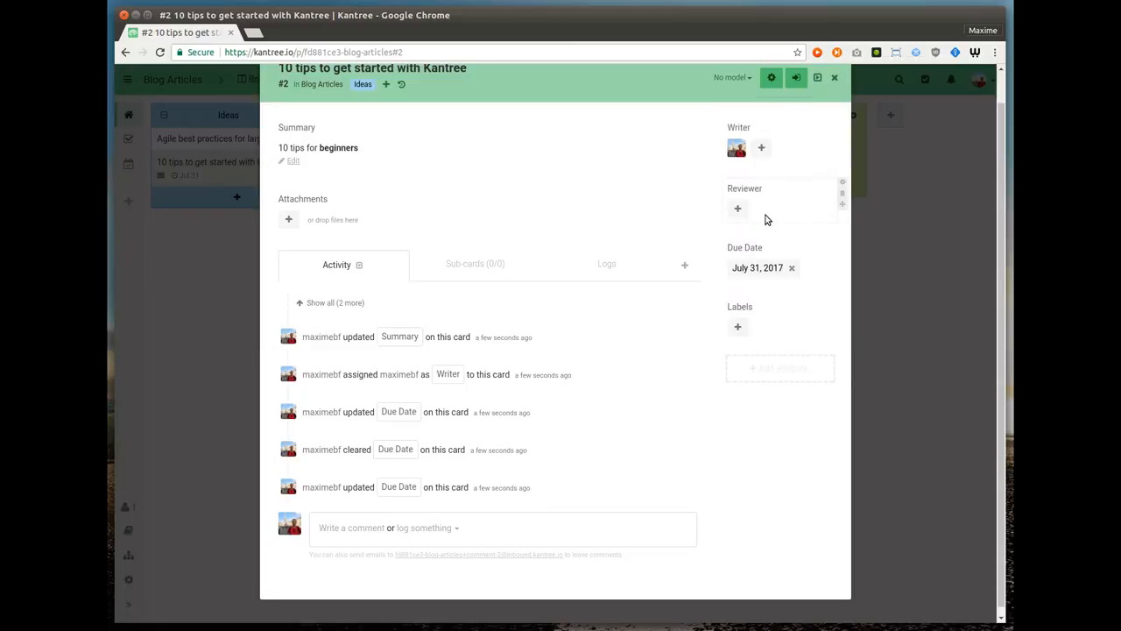
left_click(767, 217)
left_click(761, 399)
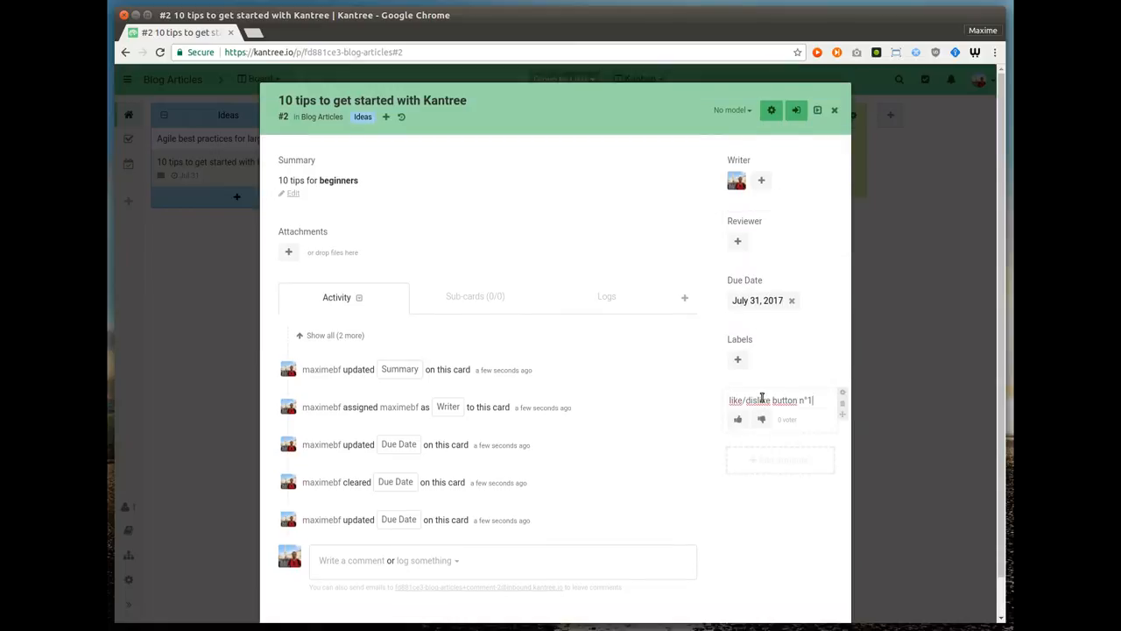
left_click_drag(819, 400, 653, 391)
type("Vote")
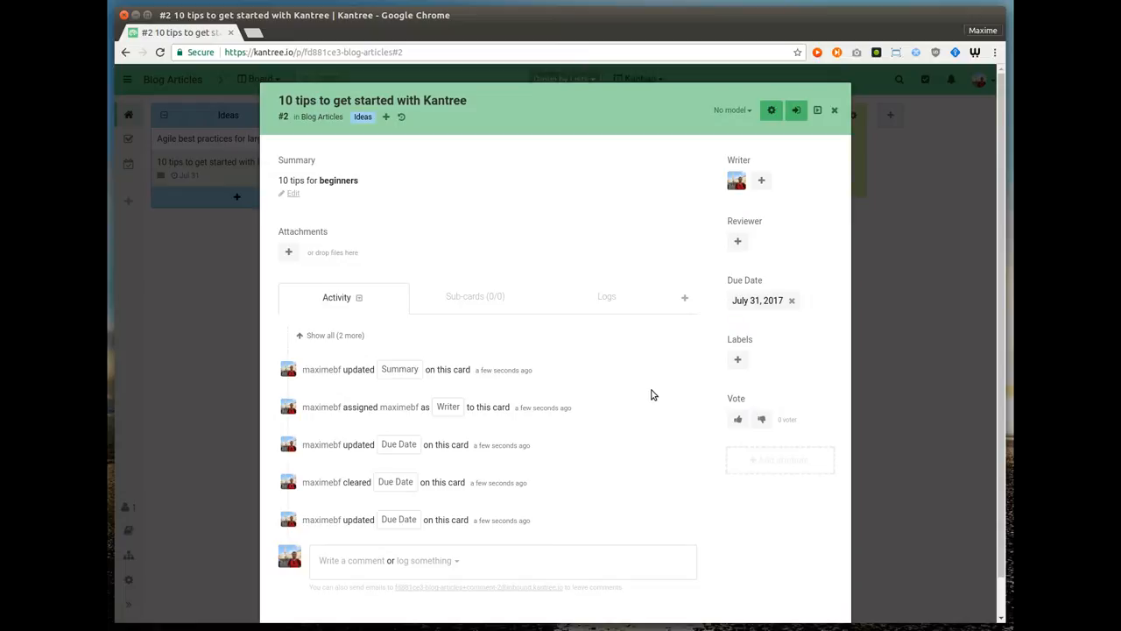
left_click(740, 422)
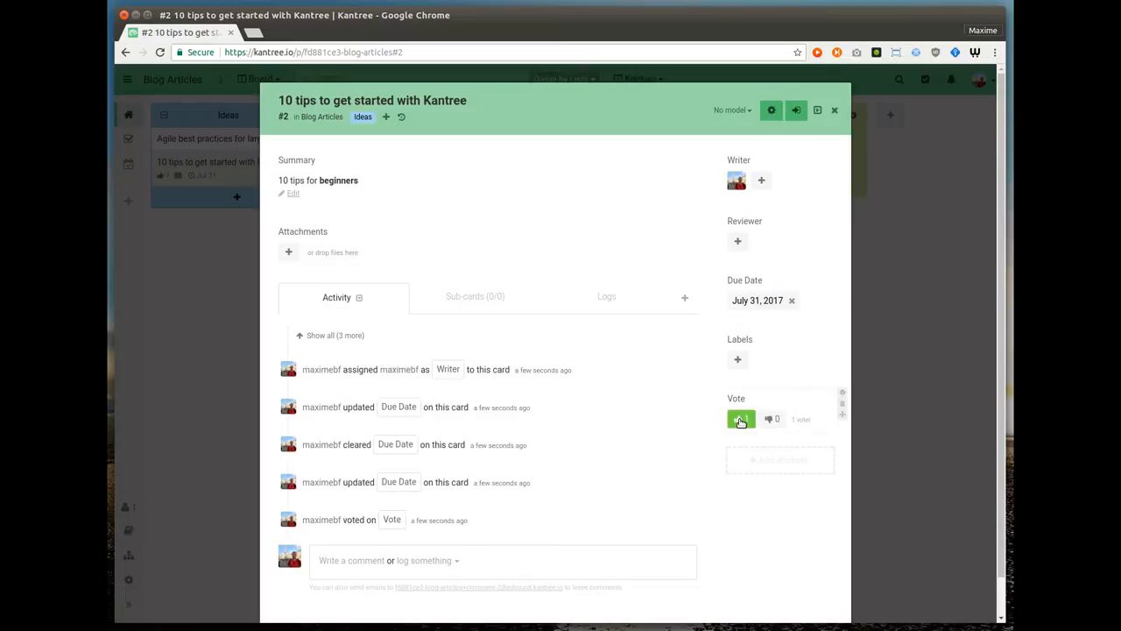
Close the open card and order the cards in the Ideas list by Vote.
left_click(879, 430)
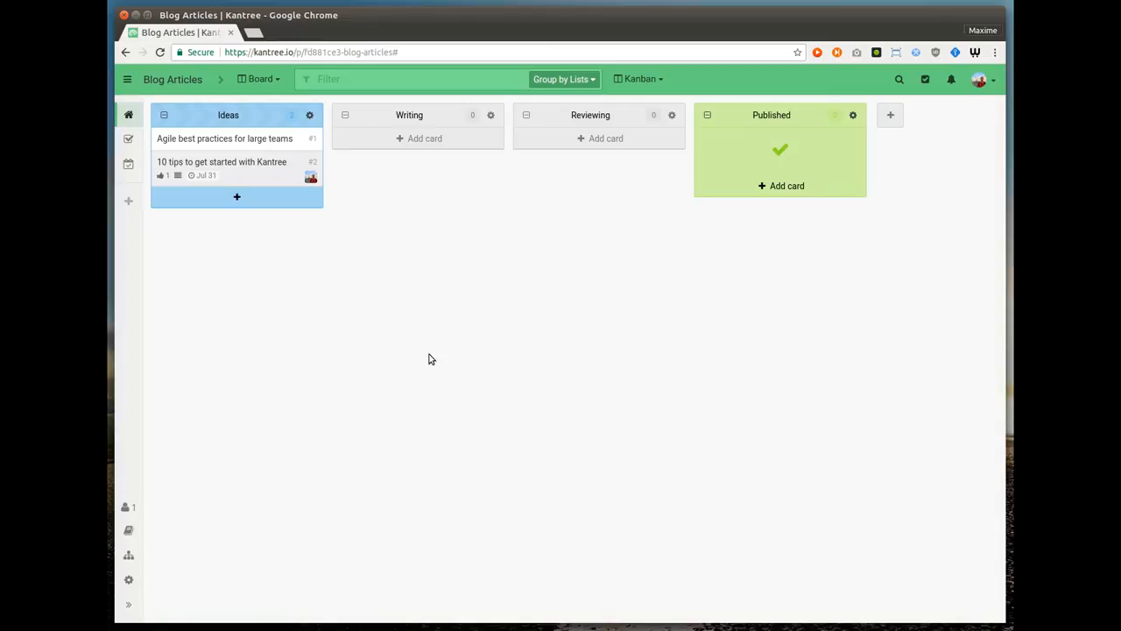
left_click(310, 115)
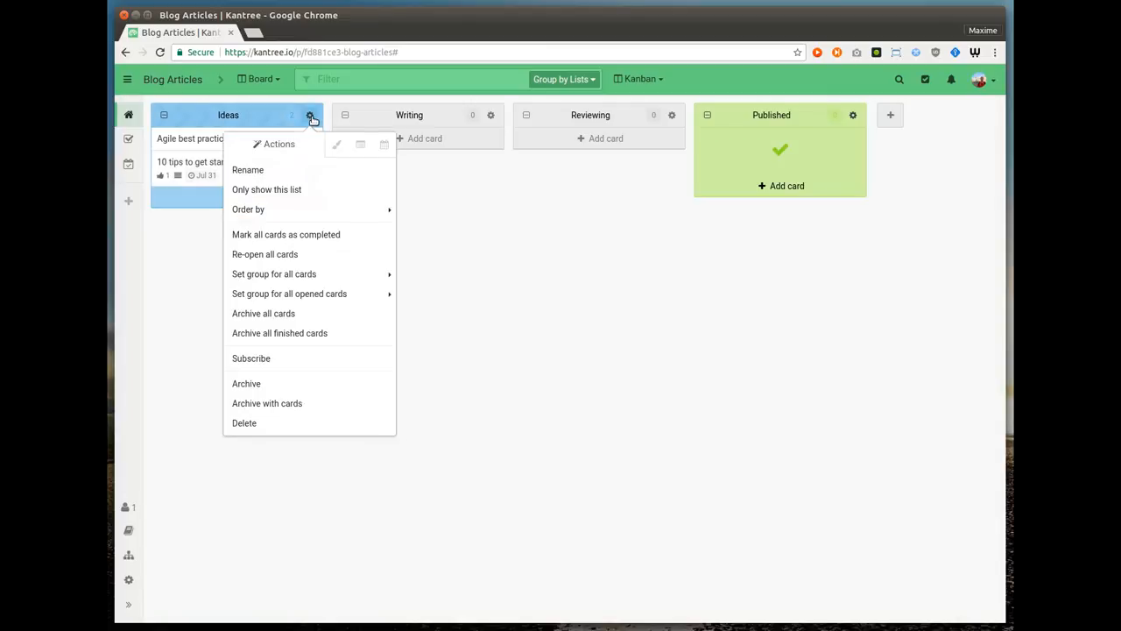
left_click(301, 209)
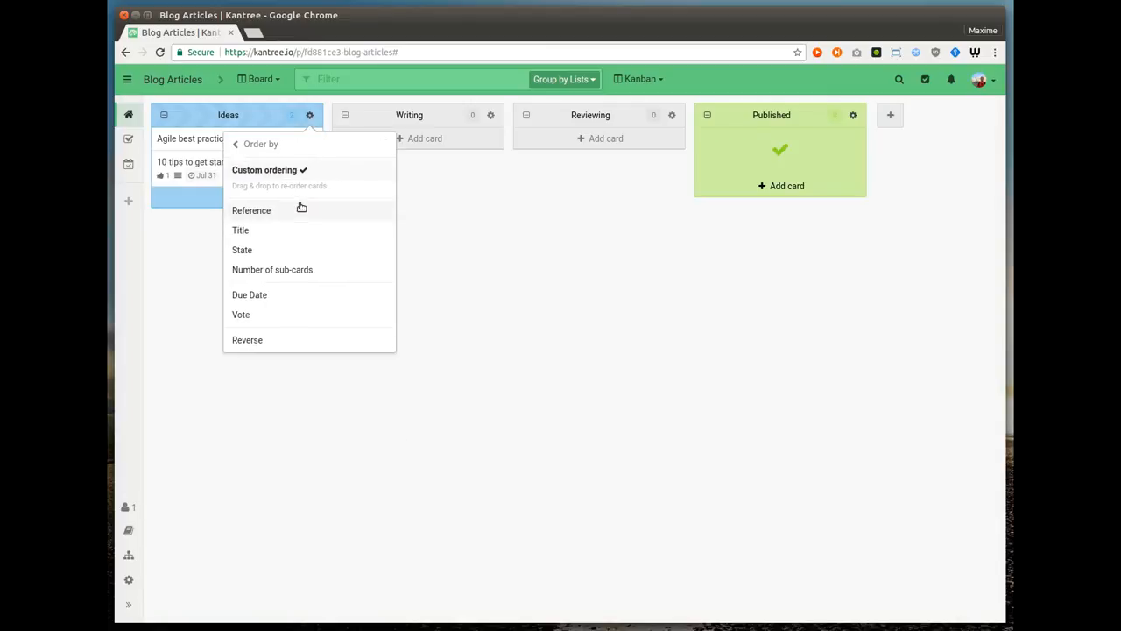
left_click(287, 313)
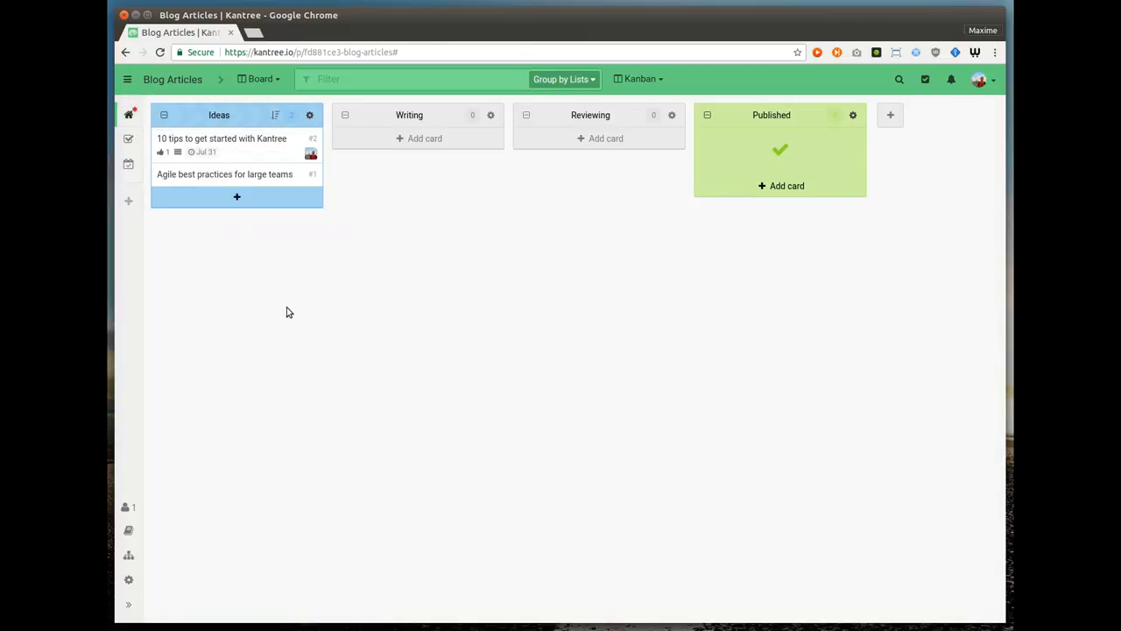
Add the first two available organization members to the Blog Articles project through its member management settings.
left_click(184, 81)
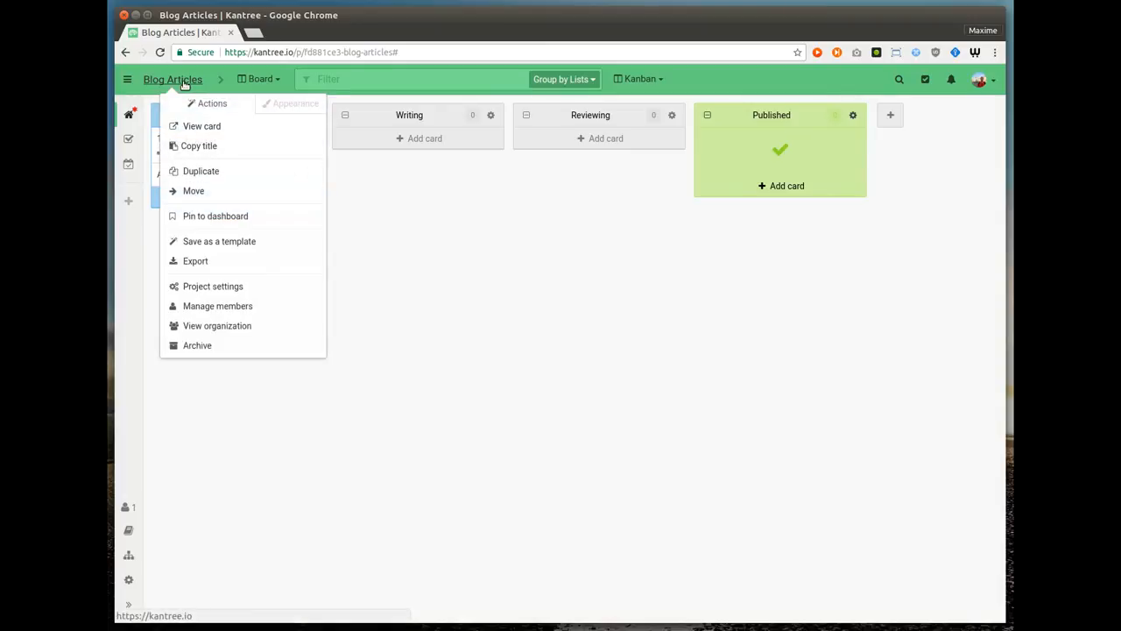
left_click(219, 303)
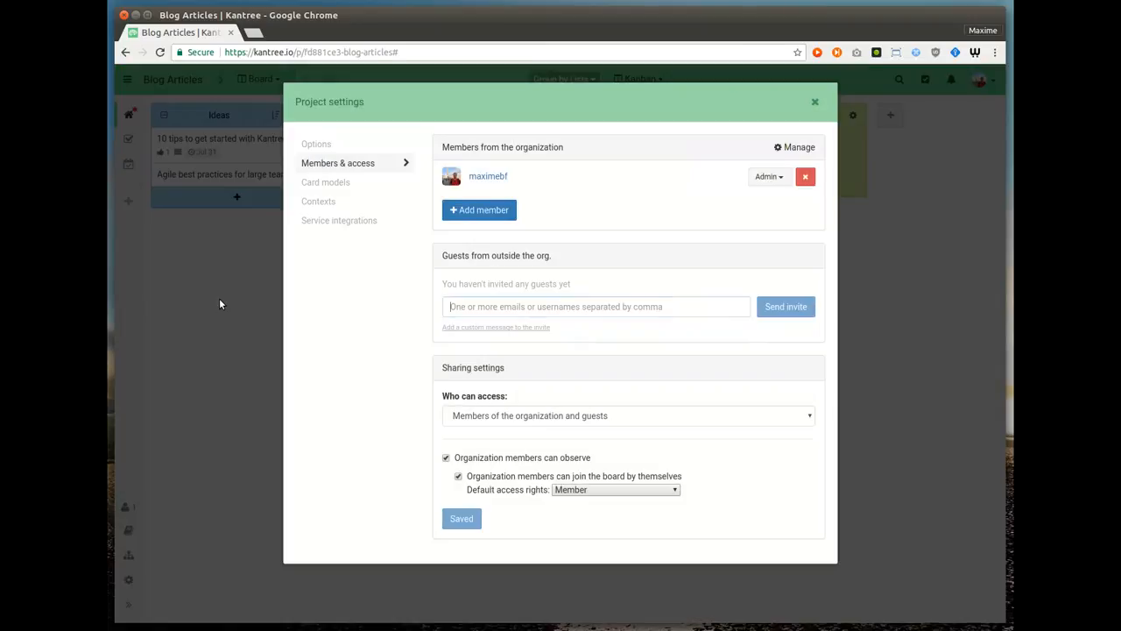
left_click(465, 212)
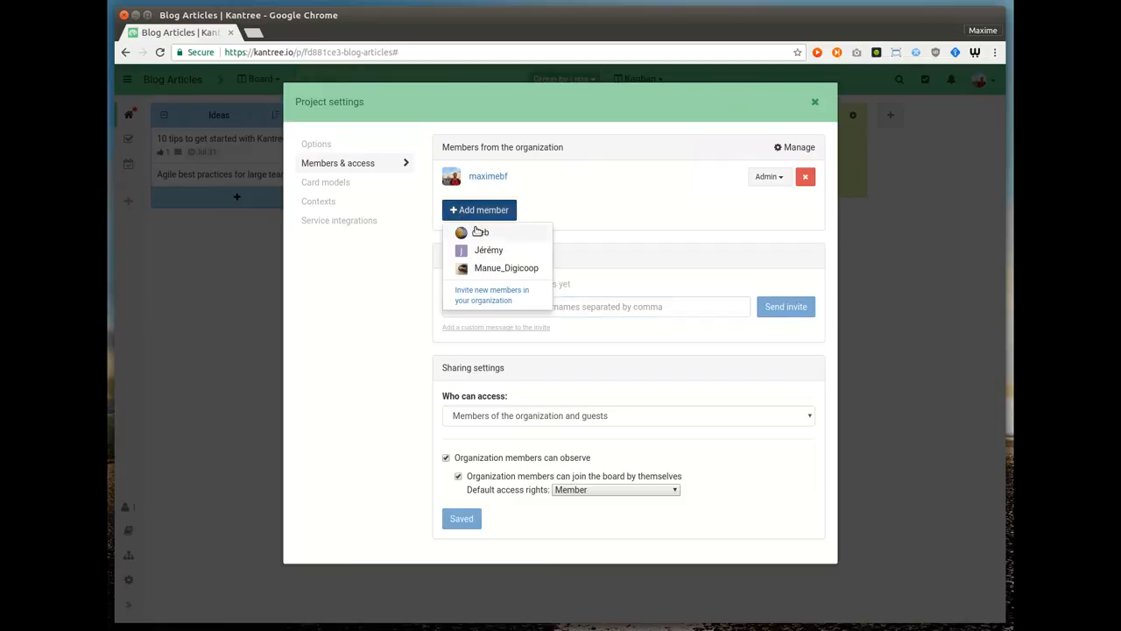
left_click(481, 232)
left_click(477, 243)
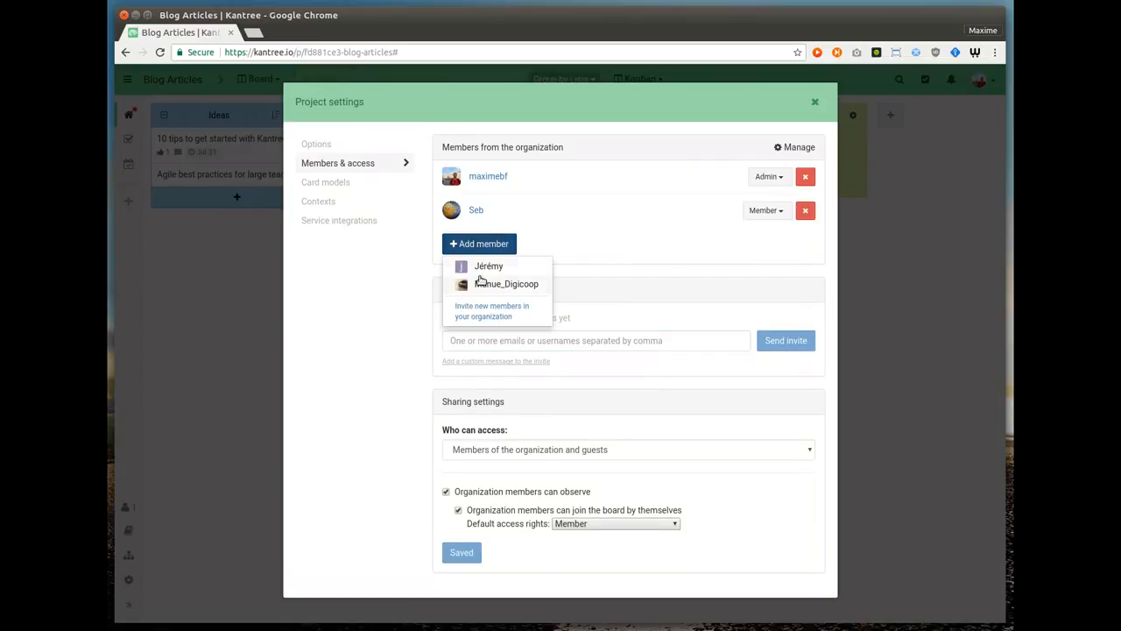
left_click(486, 267)
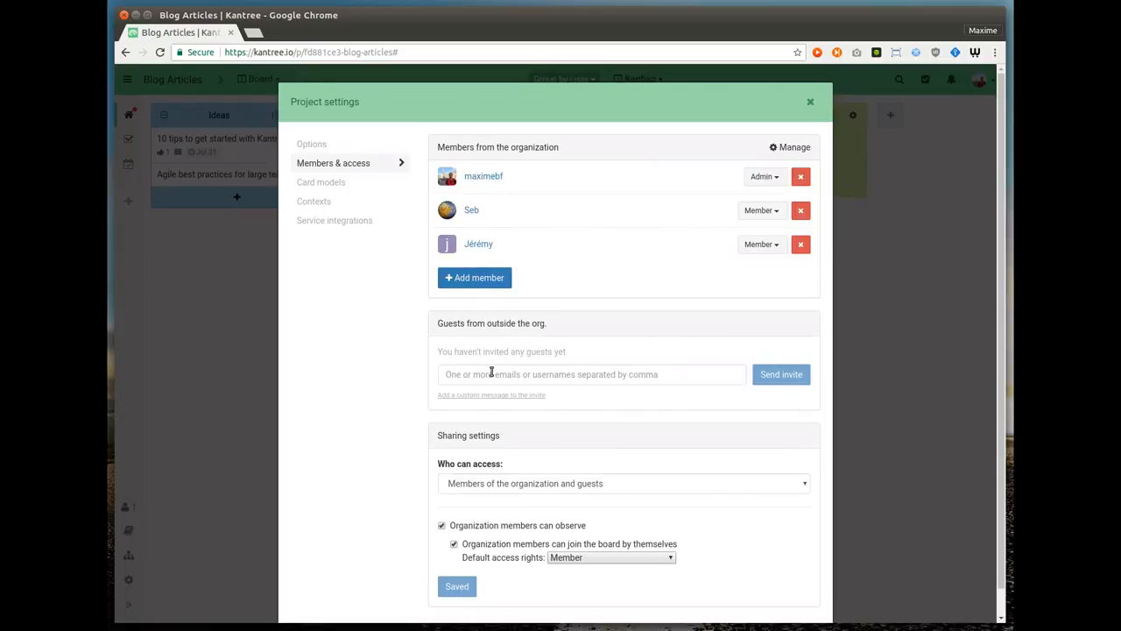
left_click(226, 332)
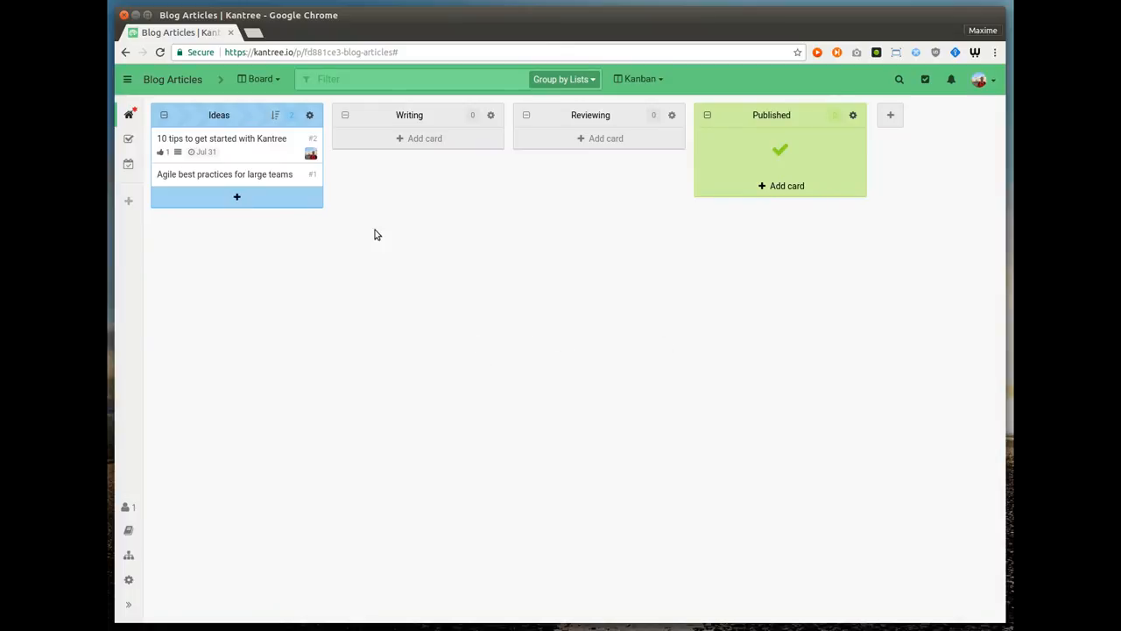
Move the "10 tips to get started with Kantree" card to Writing and attach 10 Tips To Get Started With Kantree.docx to it.
left_click_drag(289, 153, 442, 150)
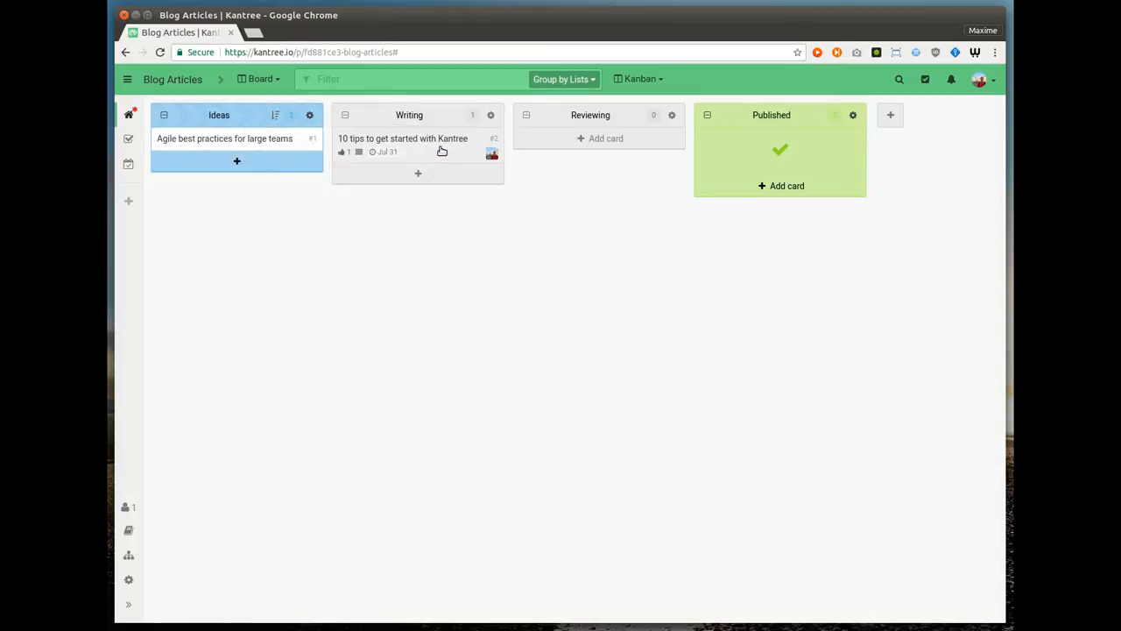
left_click(442, 152)
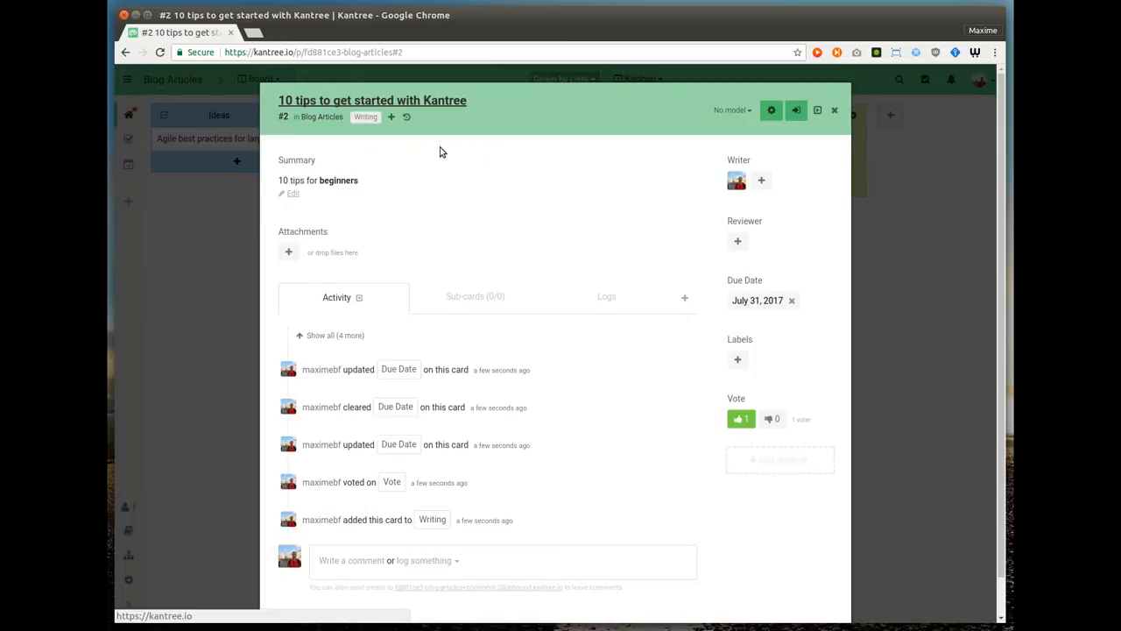
left_click(292, 252)
left_click(273, 301)
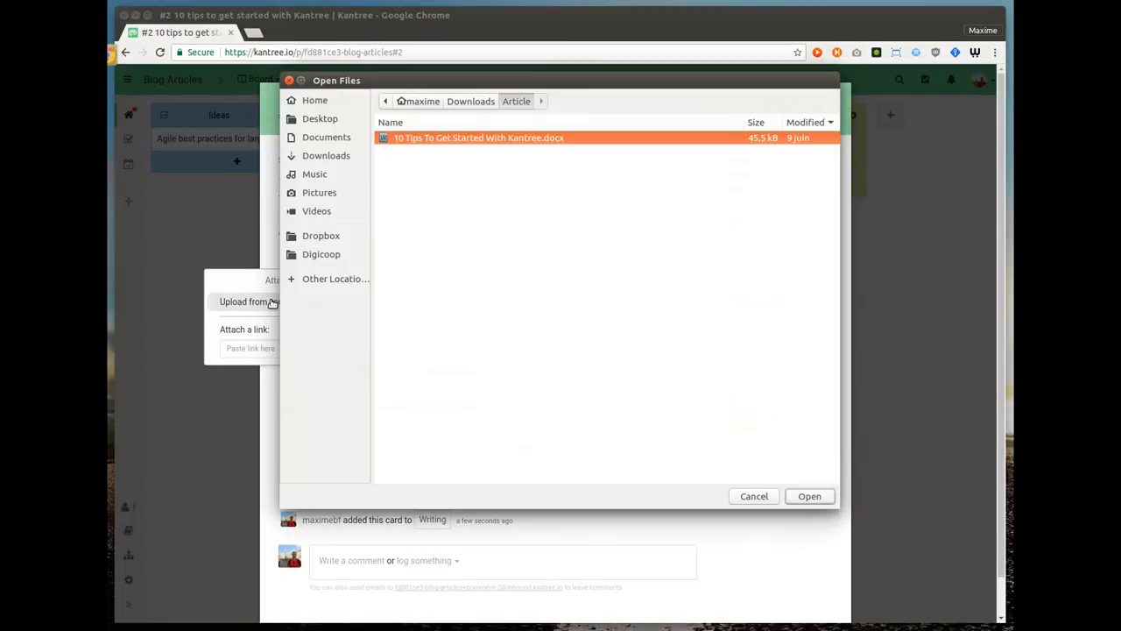
double_click(476, 141)
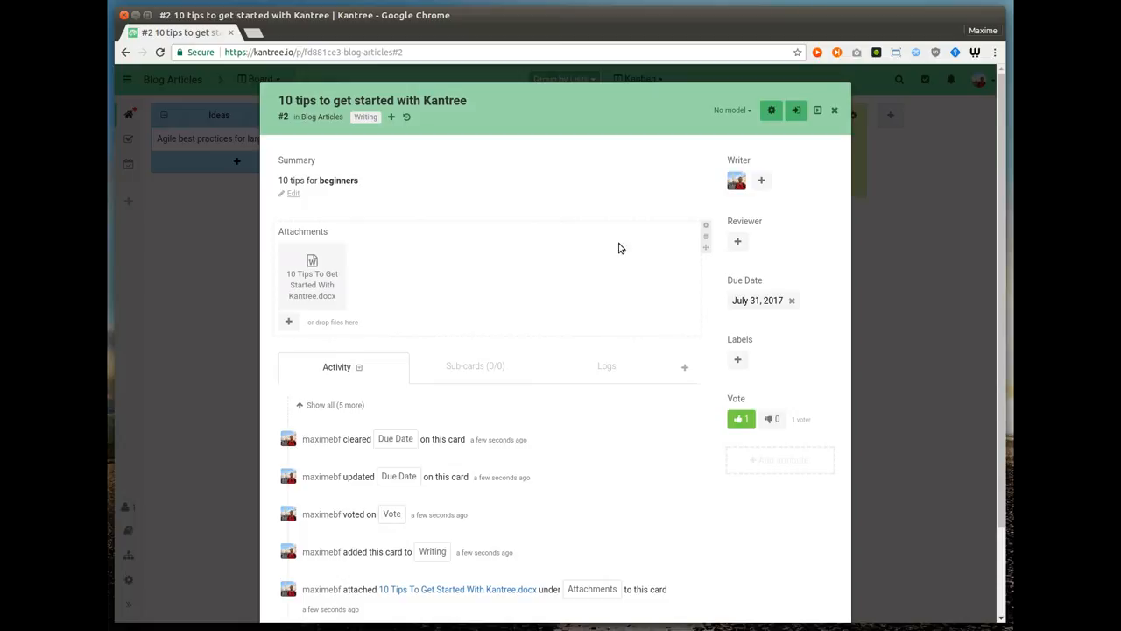
Assign one of the newly added members as the card's Reviewer and move the card to the Reviewing list.
left_click(738, 242)
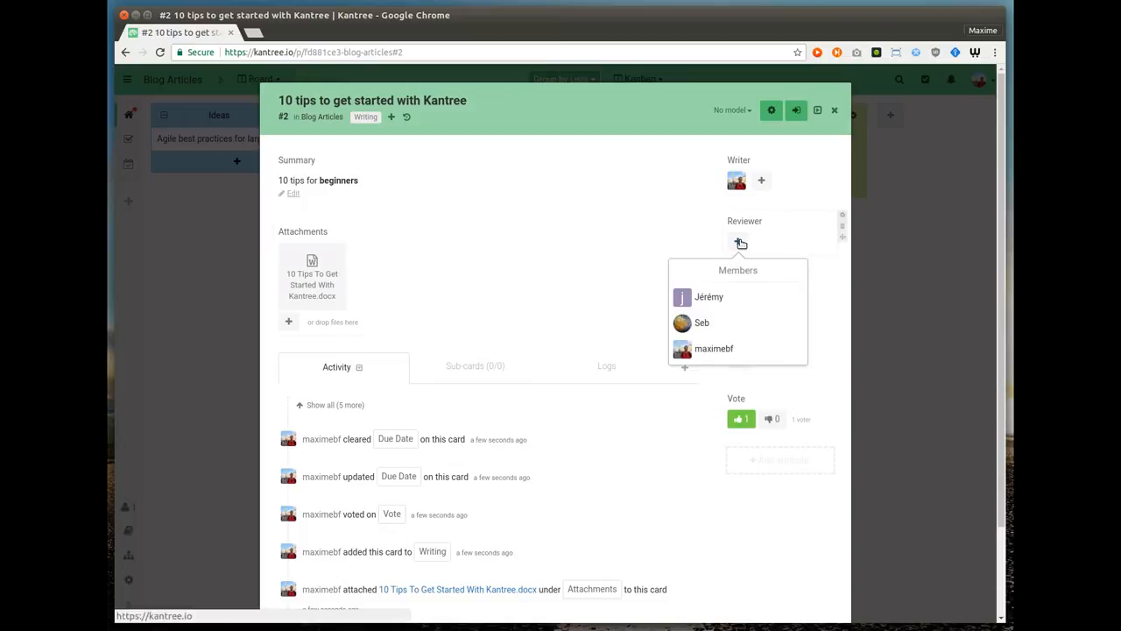
left_click(722, 322)
left_click(911, 326)
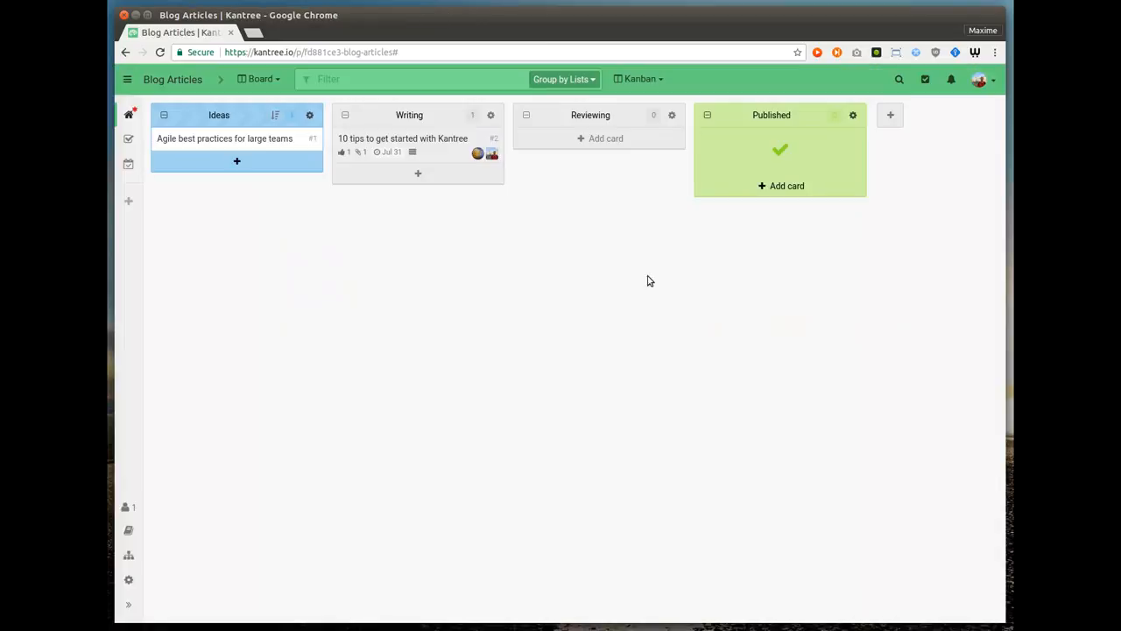
left_click_drag(432, 158, 578, 151)
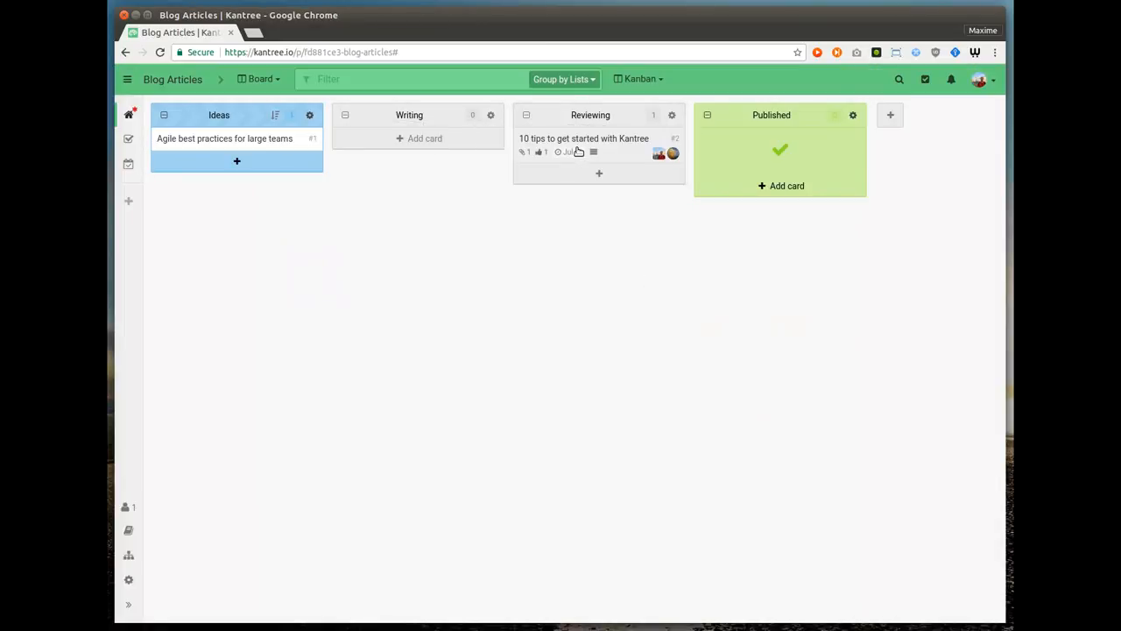
Post a comment on the card in Reviewing that mentions the reviewer and reads "Not yet satisfied by the final section".
left_click(636, 152)
scroll(718, 280, "down", 2)
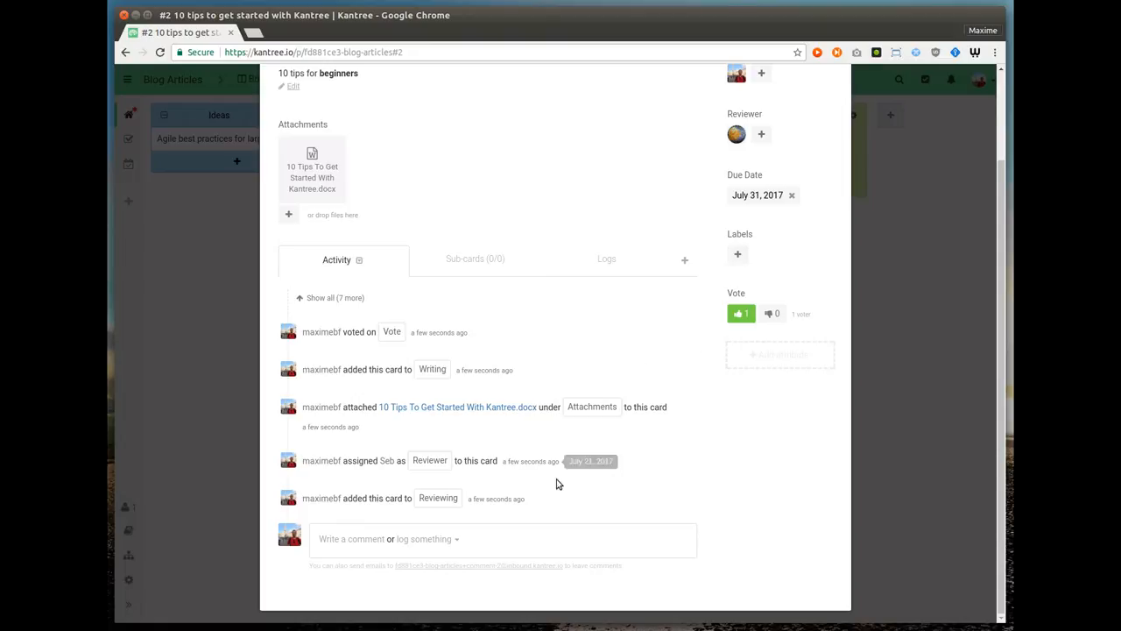
left_click(538, 534)
type("@S")
key("Return")
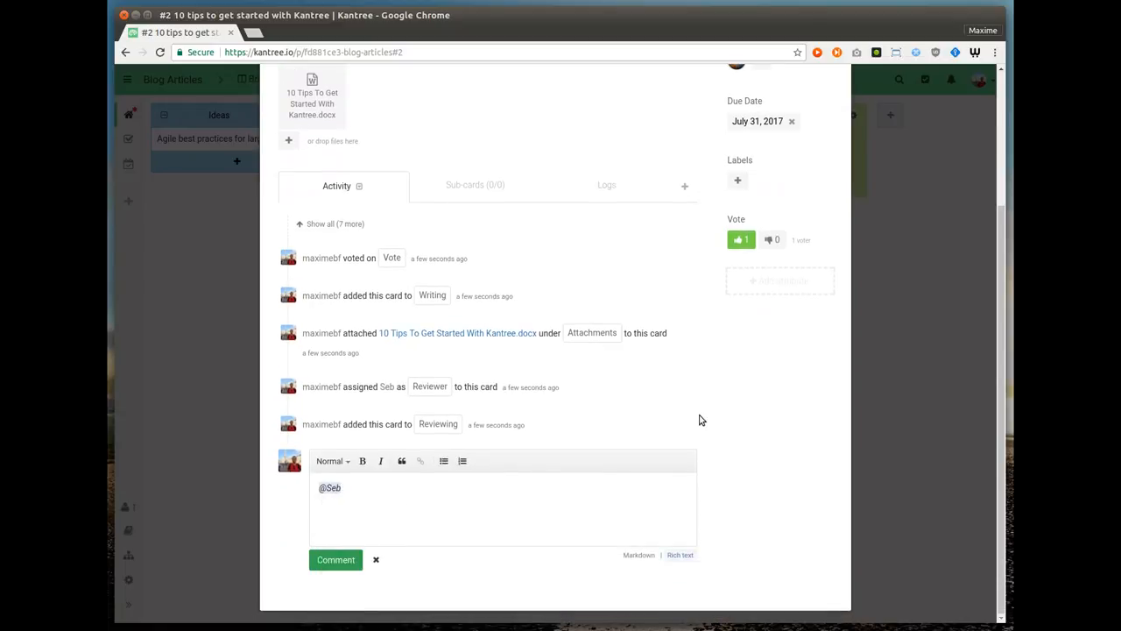
type("Not yet satis")
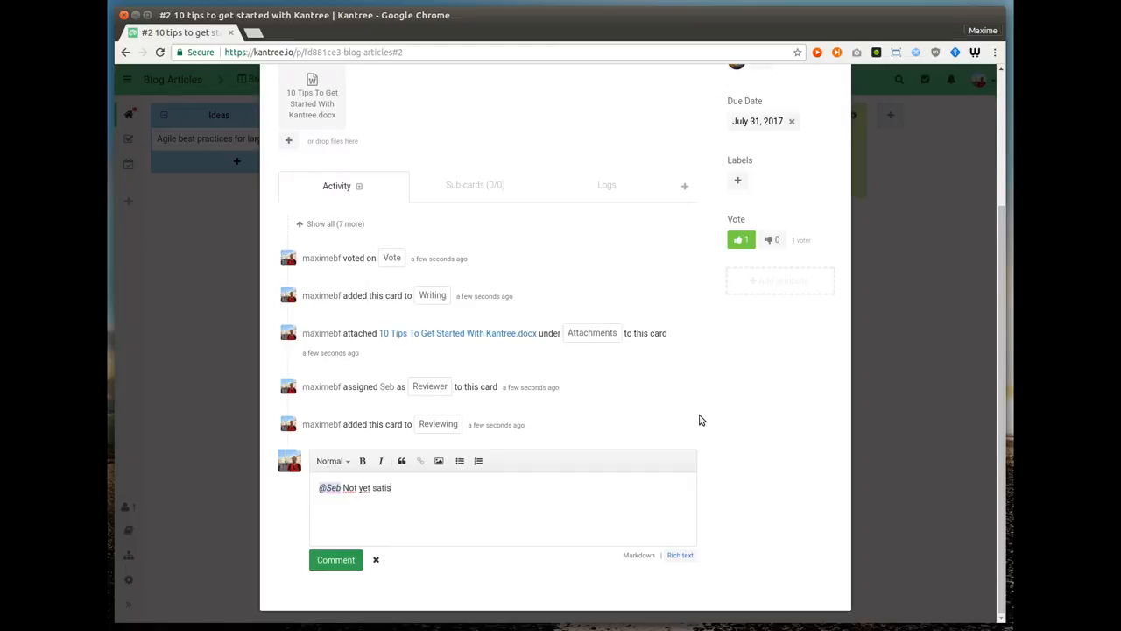
type("fied by the final section")
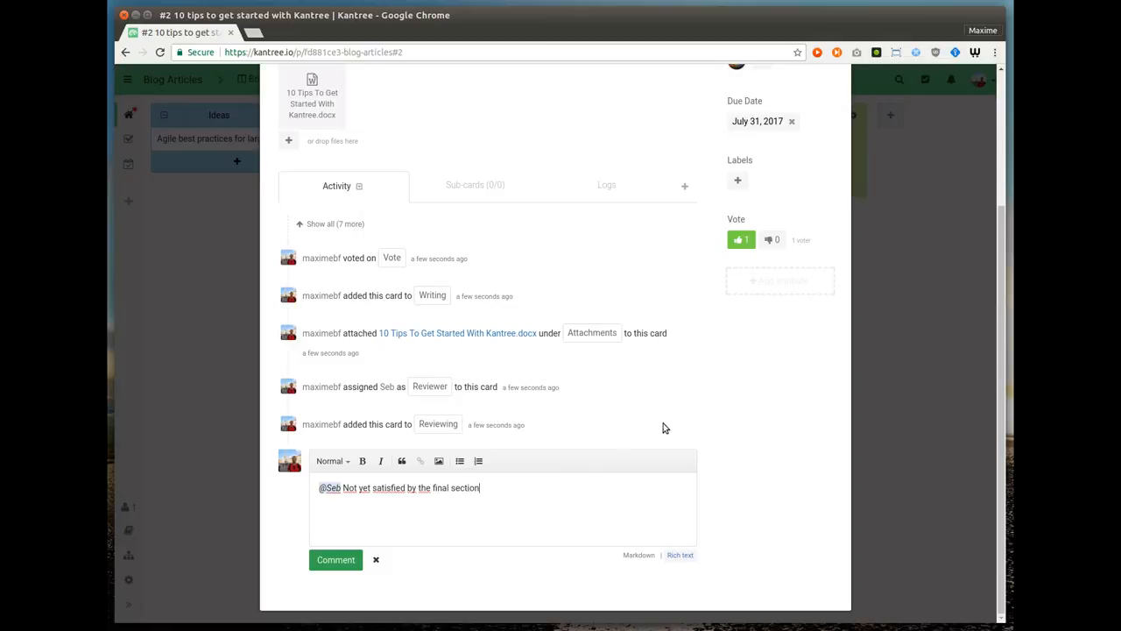
left_click(329, 560)
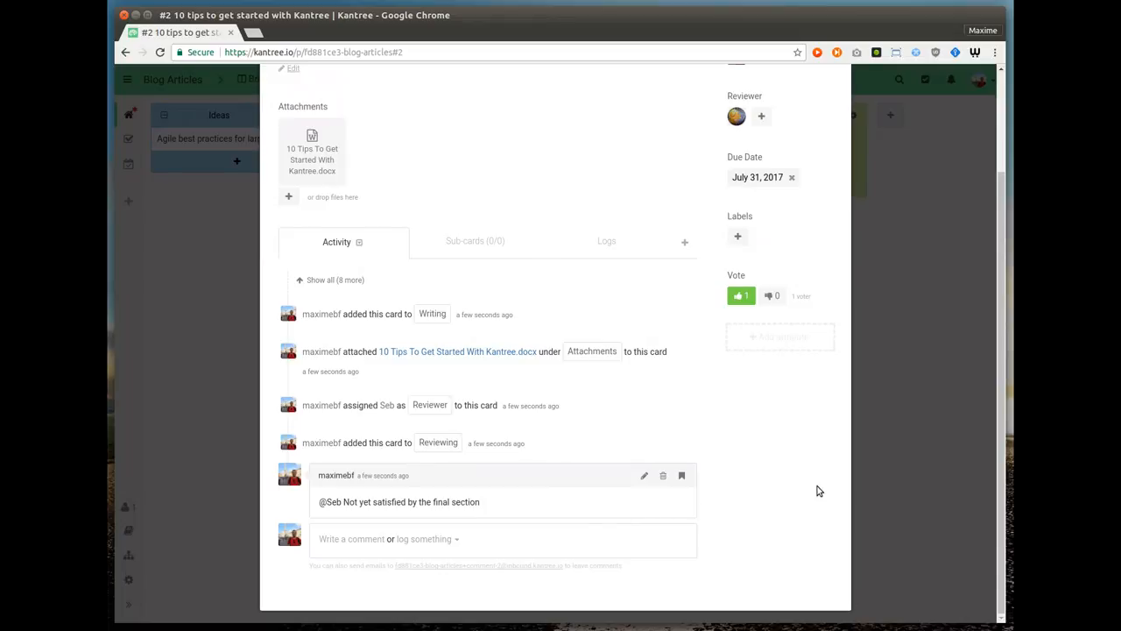
left_click(890, 451)
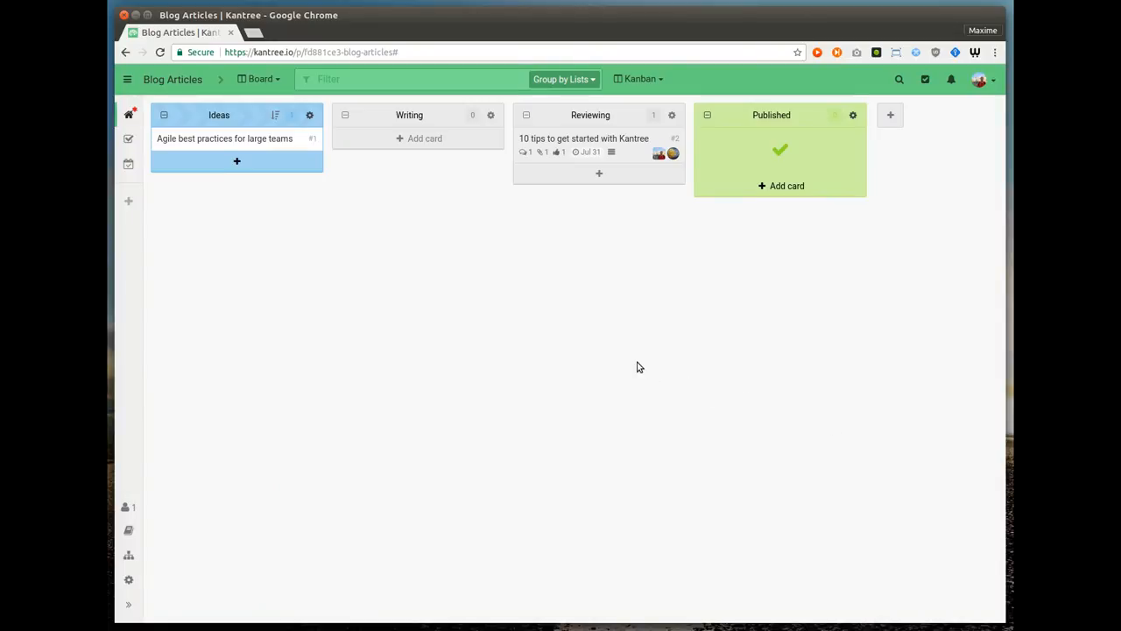
Display the project's cards as a table grouped by nothing.
left_click(640, 79)
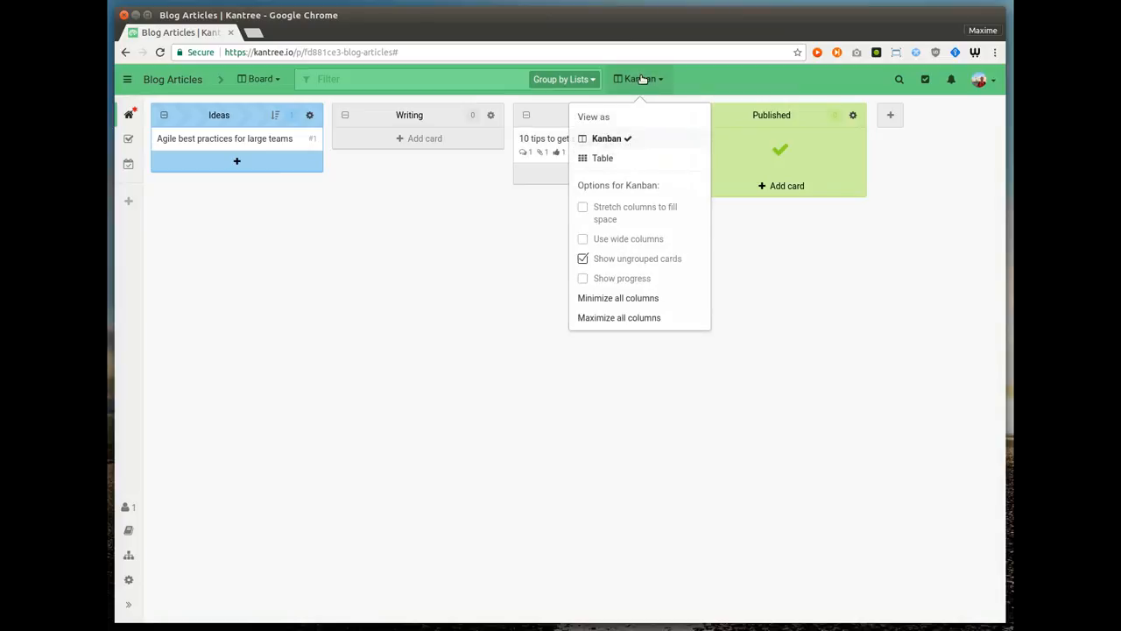
left_click(604, 158)
left_click(557, 81)
left_click(533, 152)
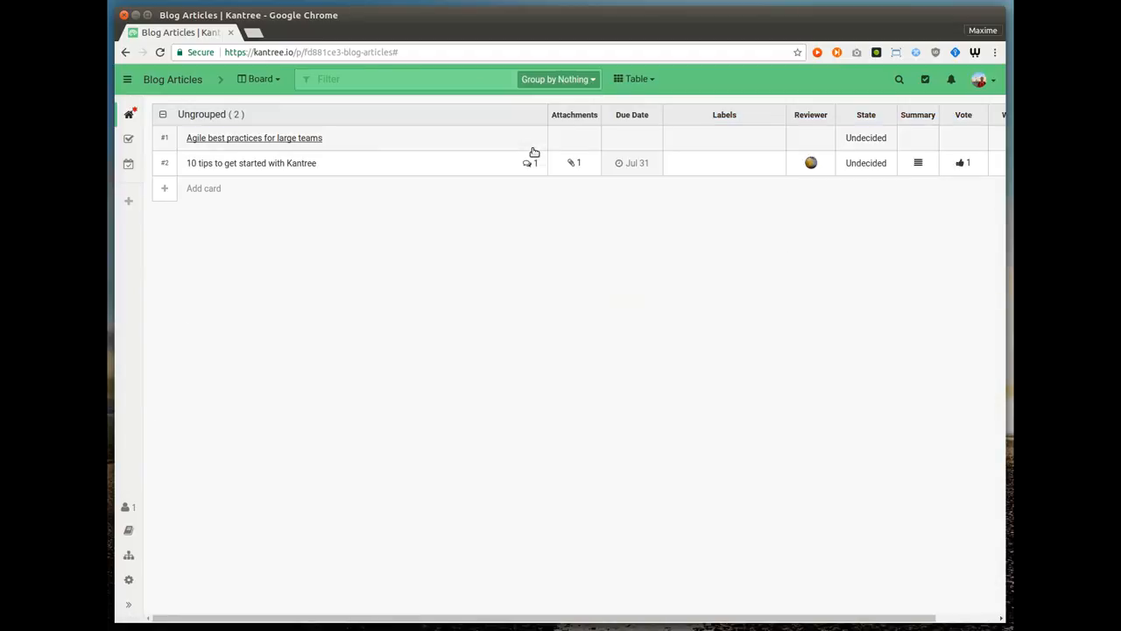
left_click(464, 79)
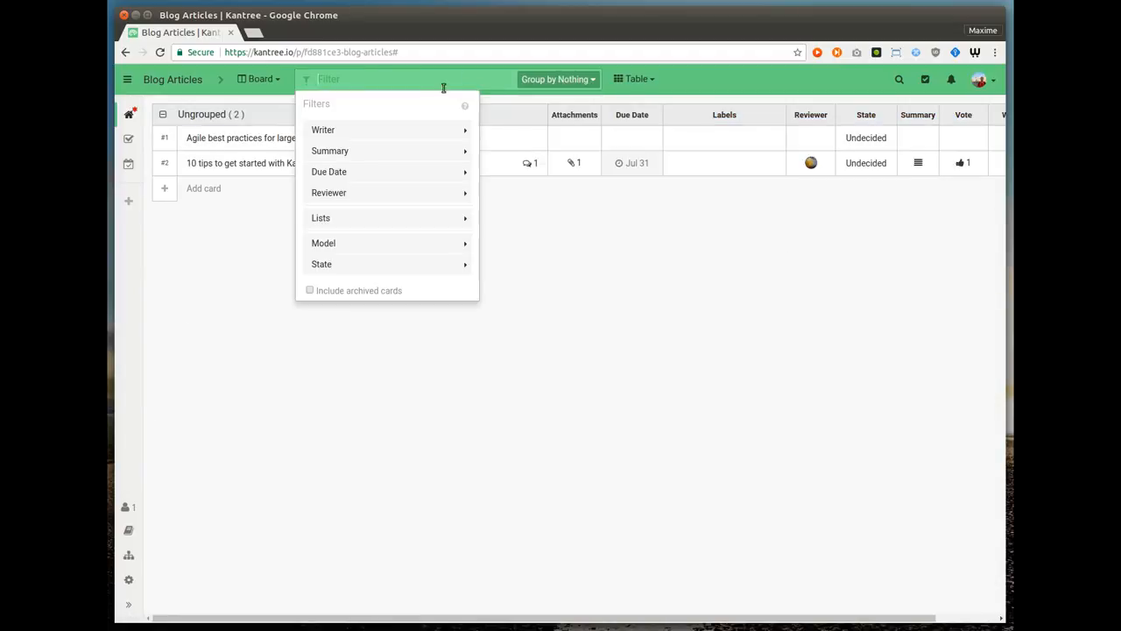
left_click(369, 131)
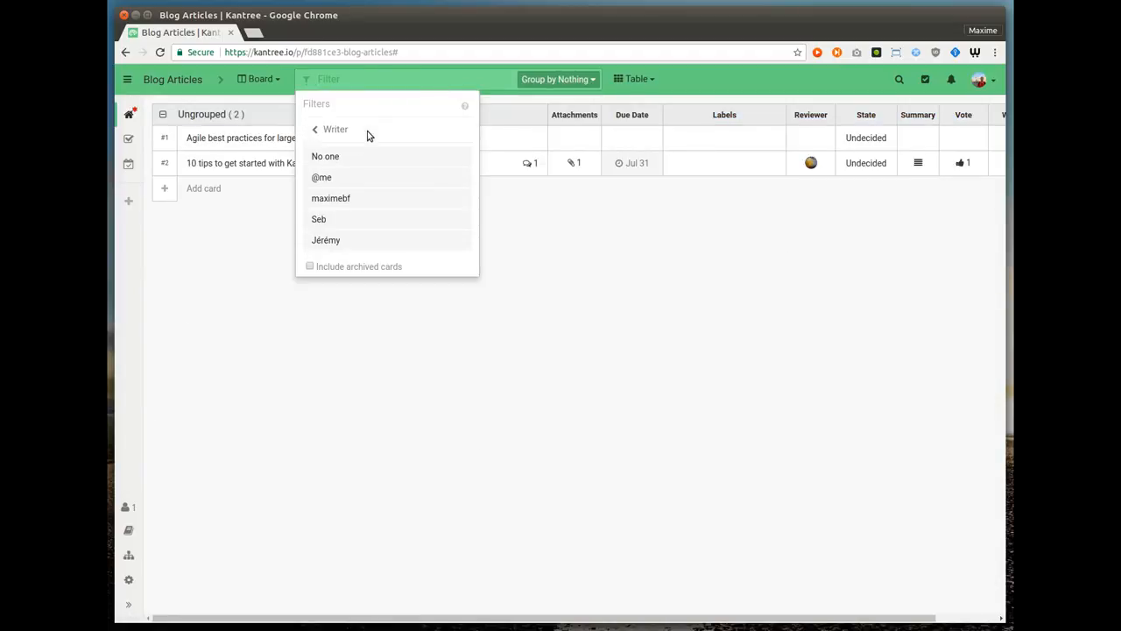
left_click(328, 179)
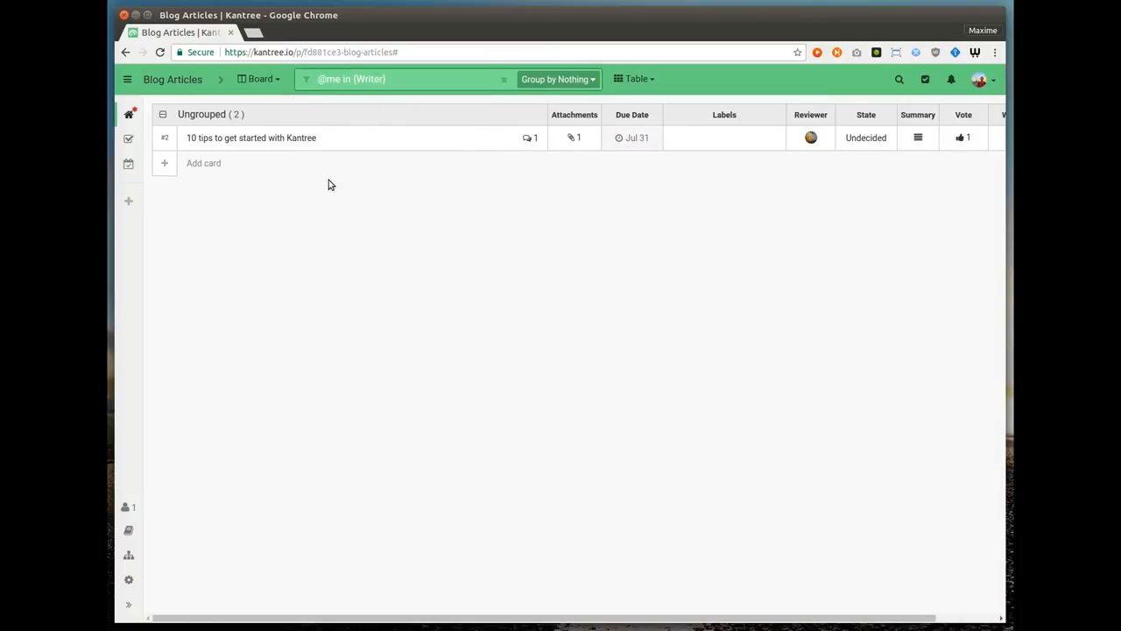
Hide the Attachments, Labels and State columns from the table.
left_click_drag(336, 618, 450, 620)
left_click(981, 116)
left_click(958, 142)
left_click(923, 171)
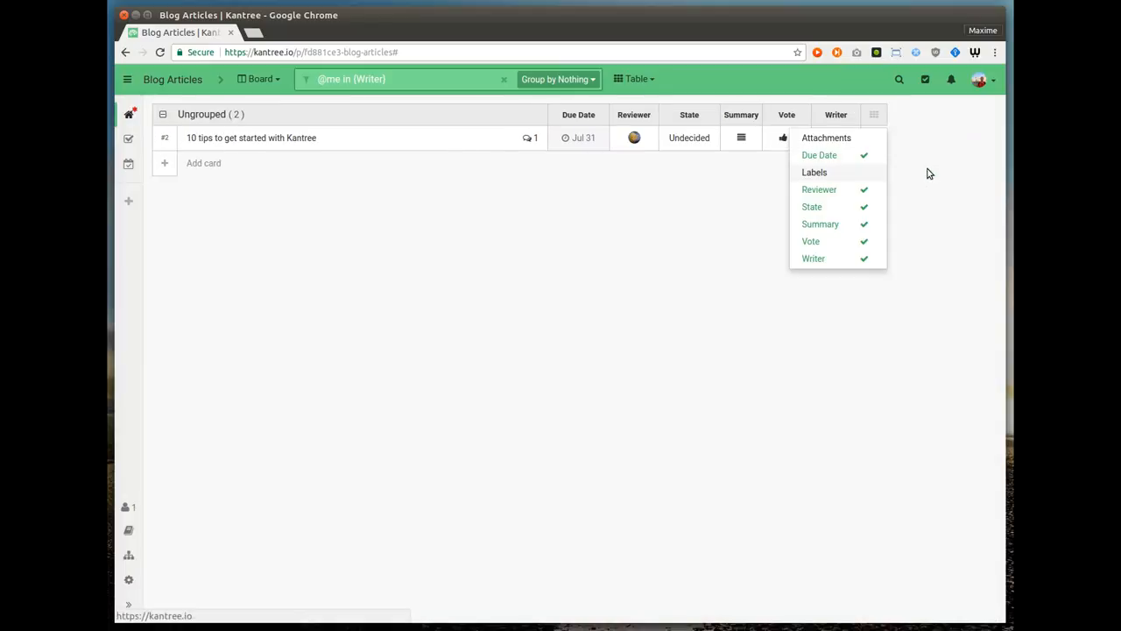
left_click(866, 208)
left_click(655, 242)
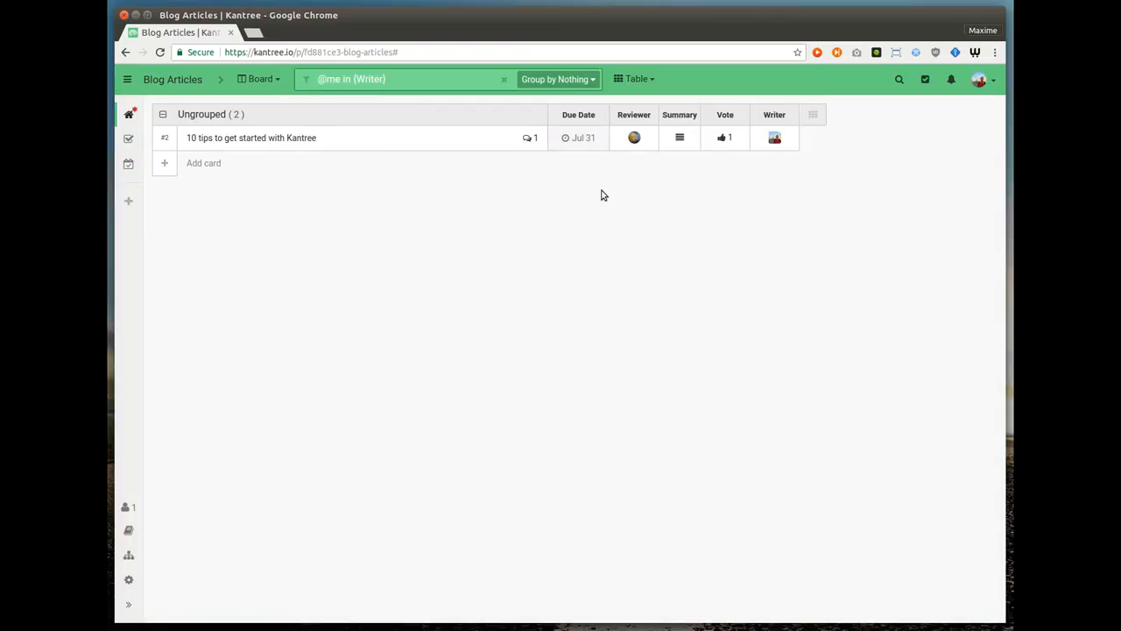
Change the due date of the "10 tips to get started with Kantree" card to August 1, 2017 within the table.
left_click(582, 138)
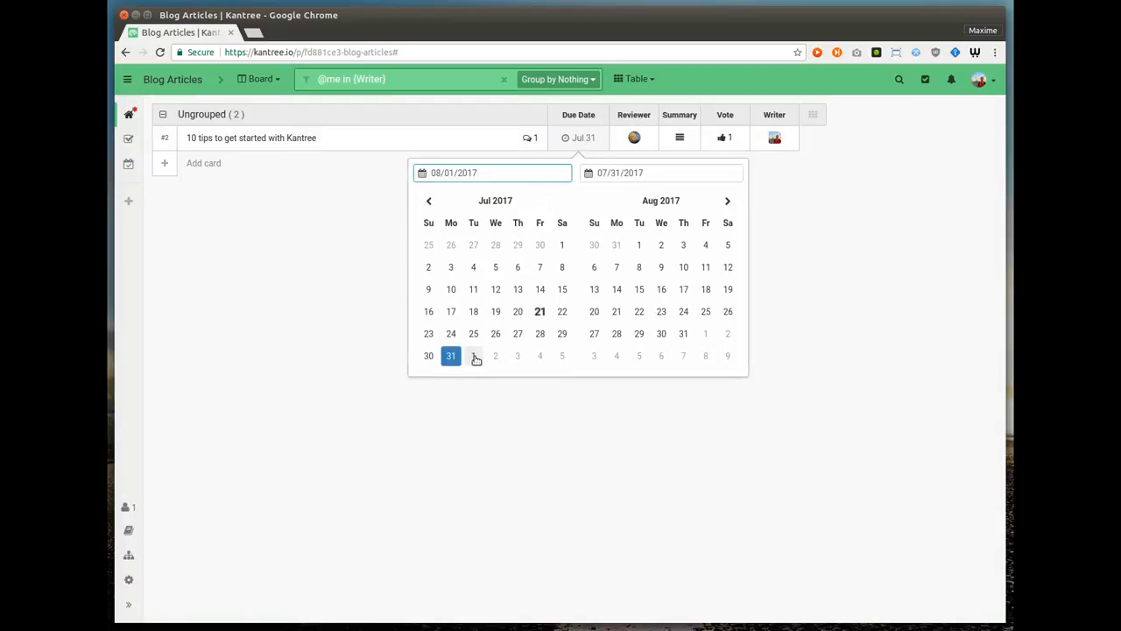
left_click(474, 356)
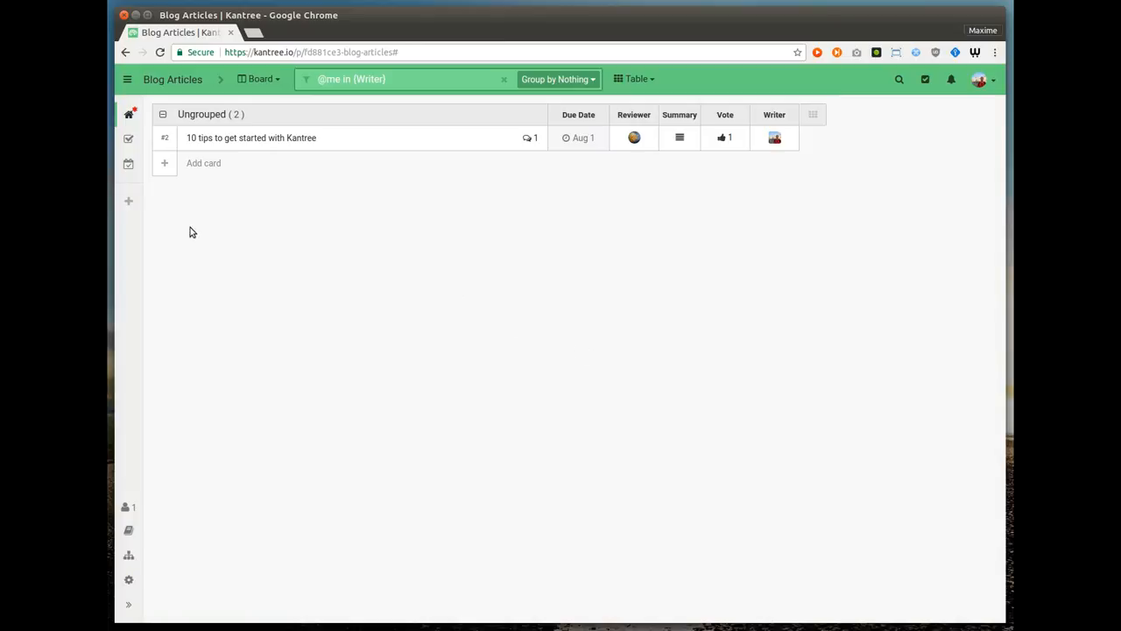
Save the filtered table as a new project view named "My articles".
left_click(129, 205)
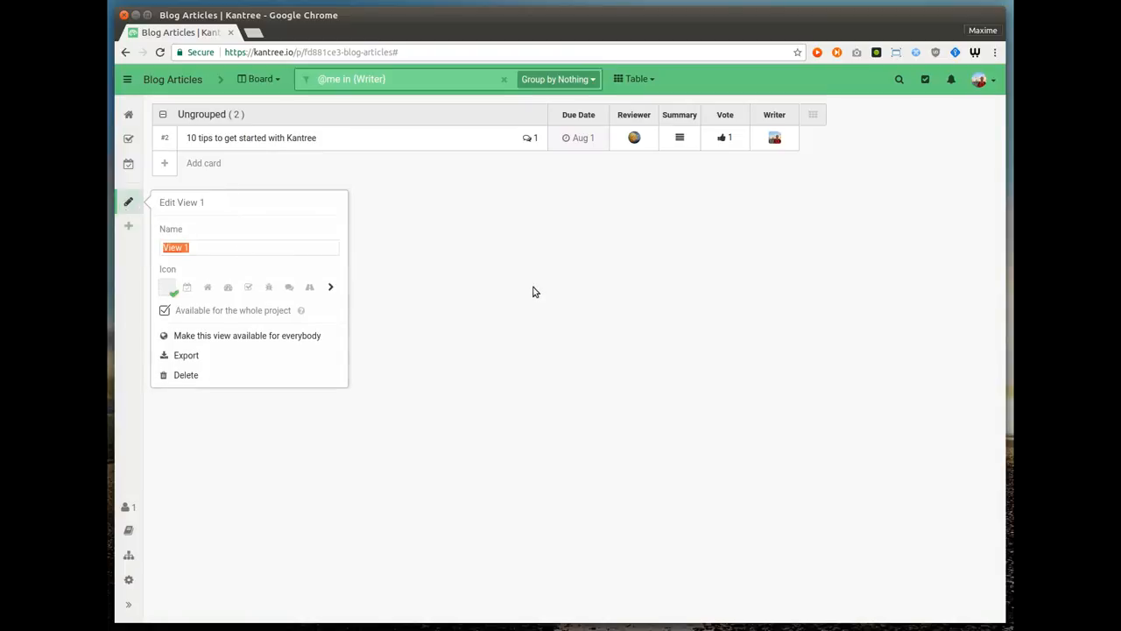
type("My ")
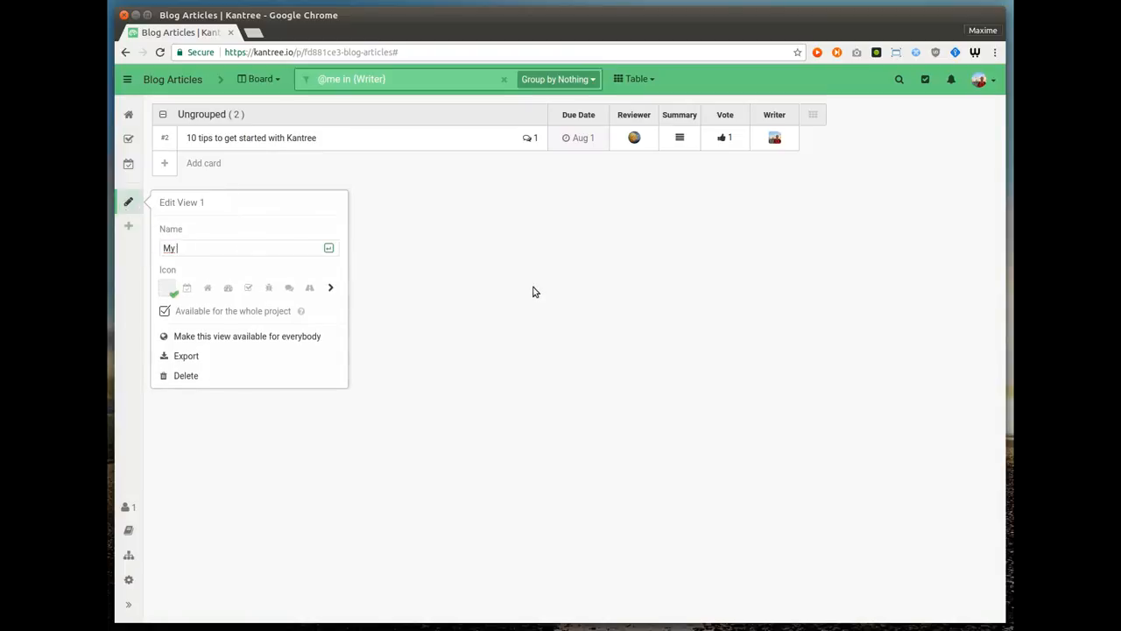
type("articles")
key("Return")
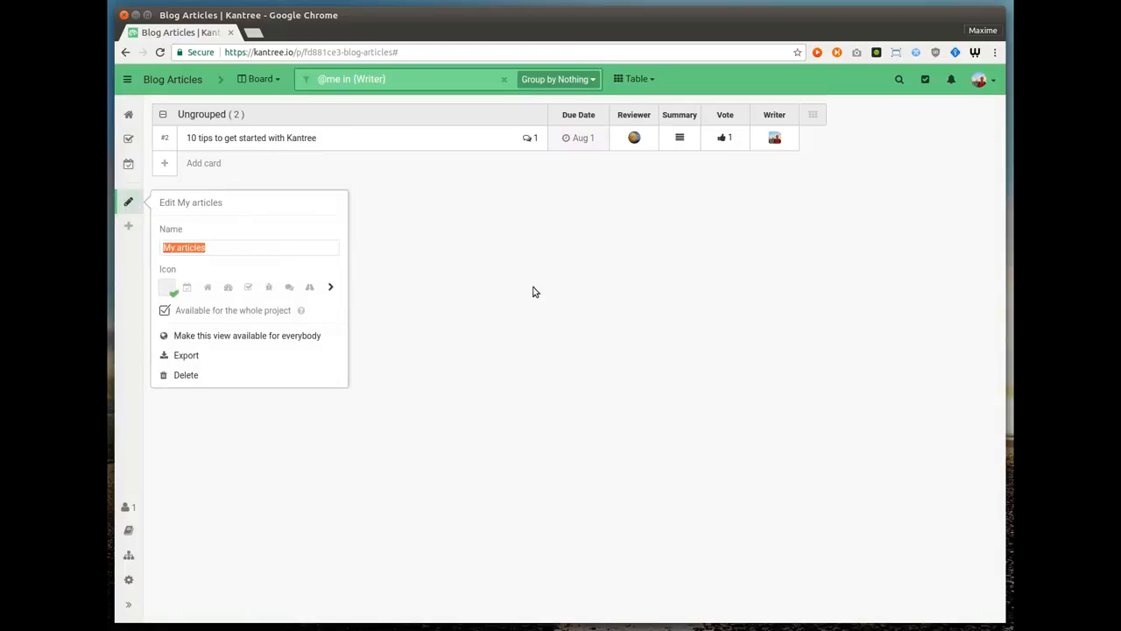
left_click(533, 291)
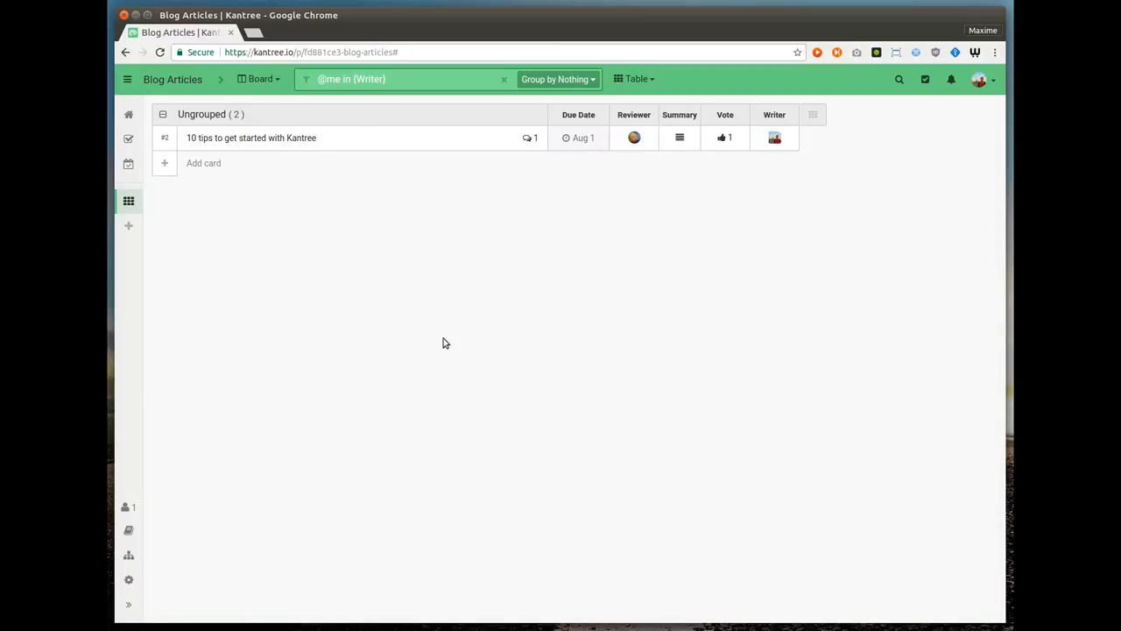
Compare the project's main Kanban board with the saved My articles view, and look over the other available project apps.
left_click(128, 116)
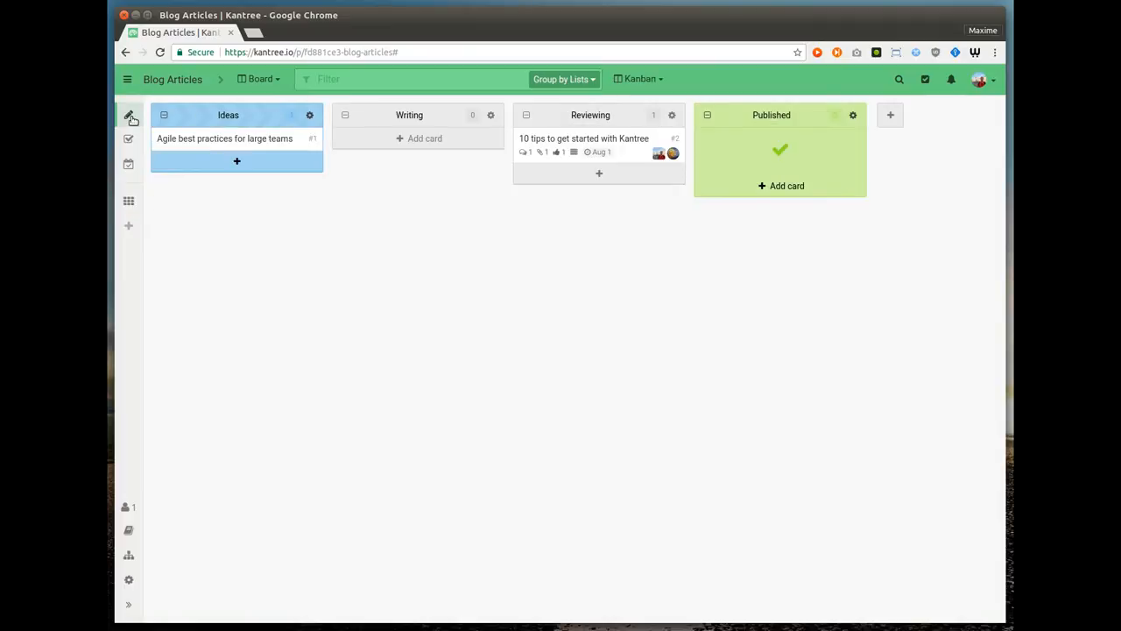
left_click(128, 199)
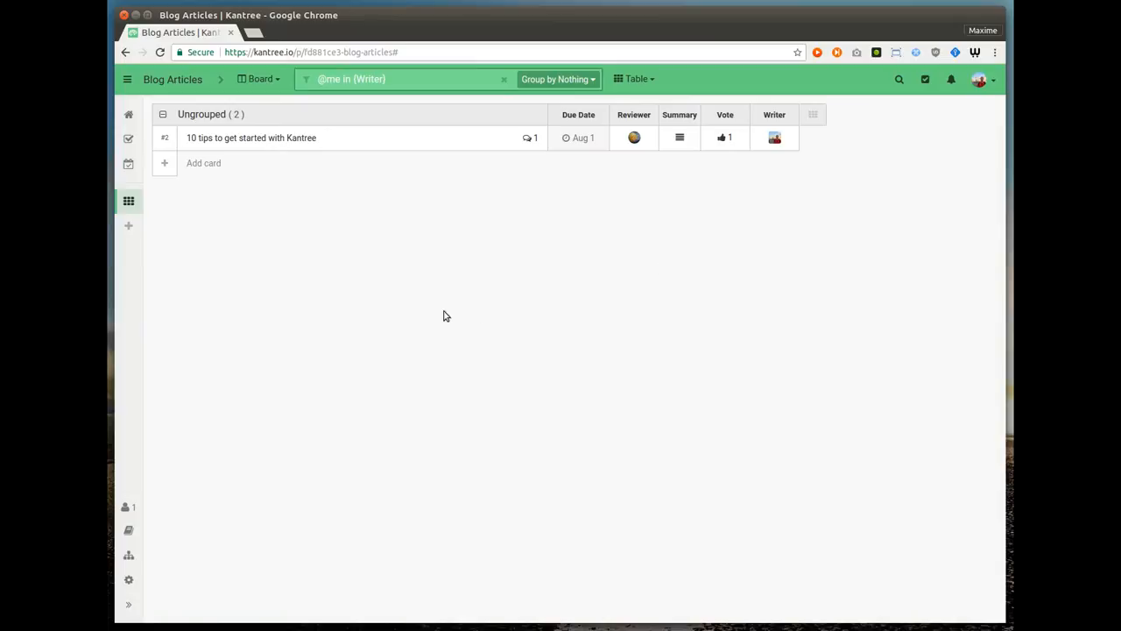
left_click(263, 83)
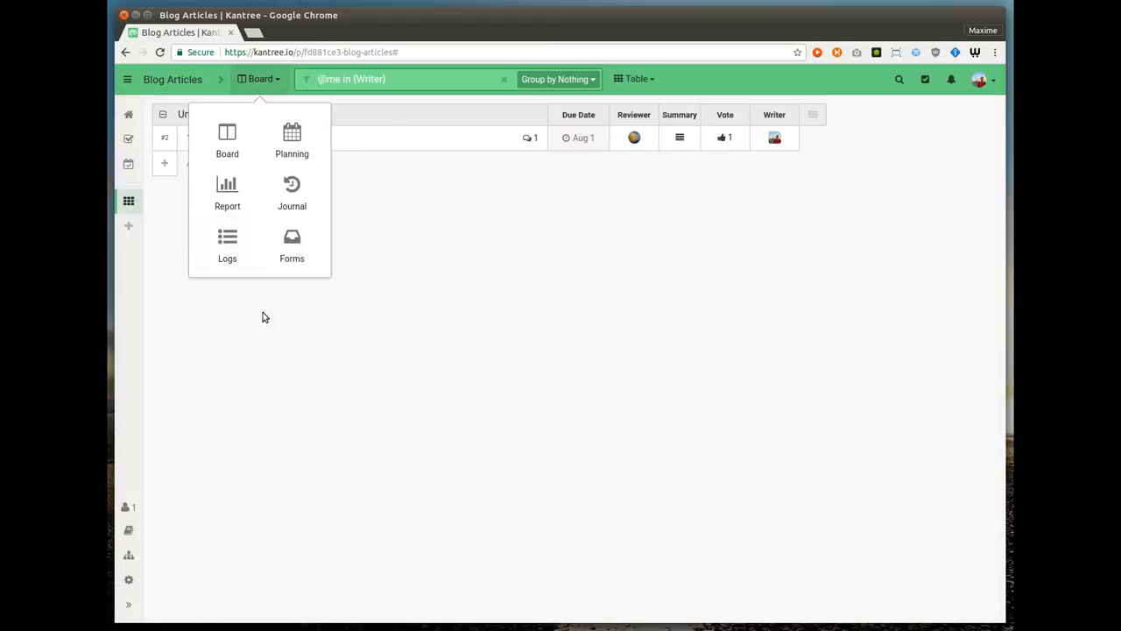
left_click(399, 316)
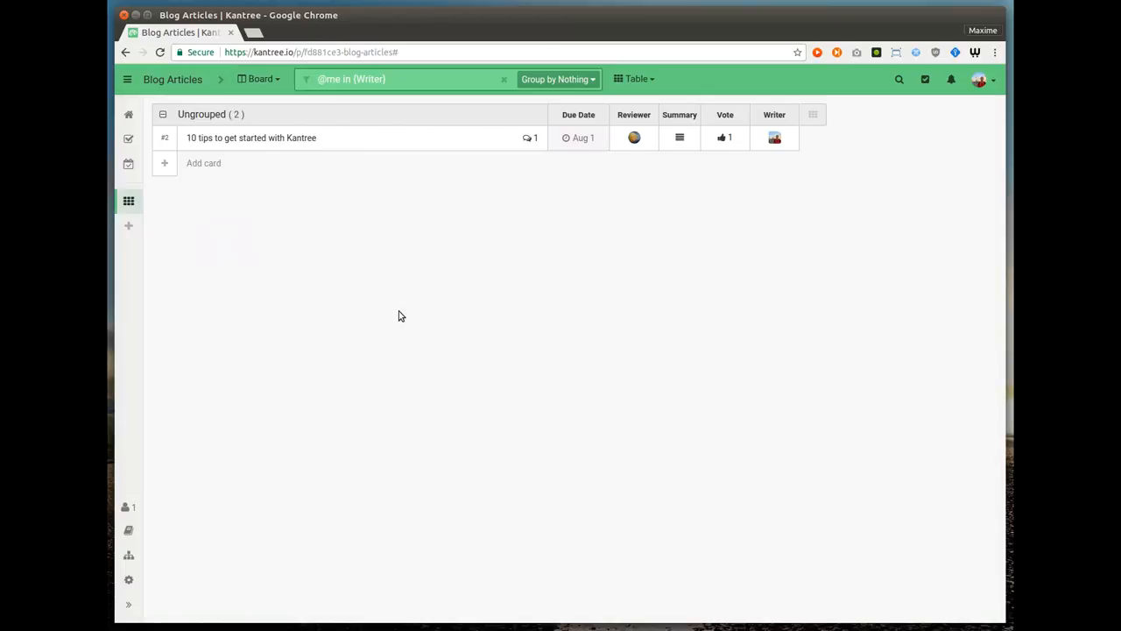